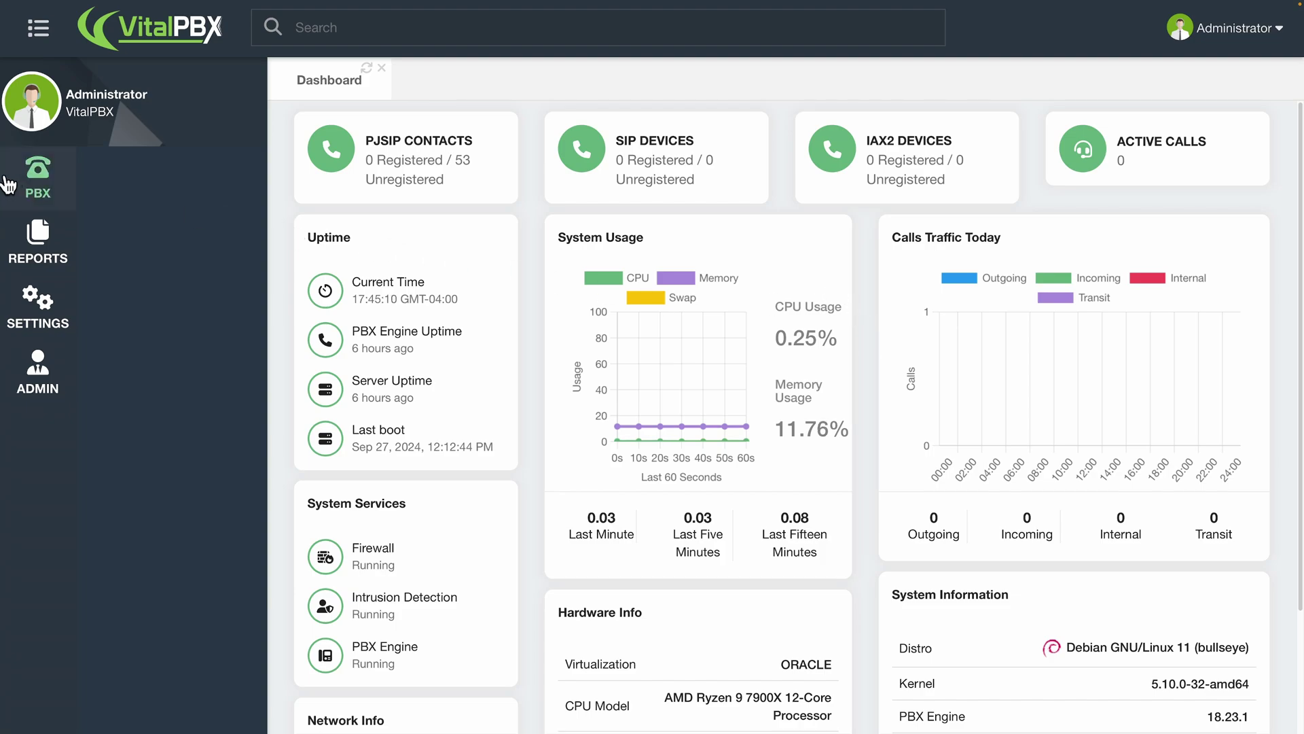
- Open a new trunk form from PBX > Calls Routing > Trunks
click(31, 182)
click(143, 336)
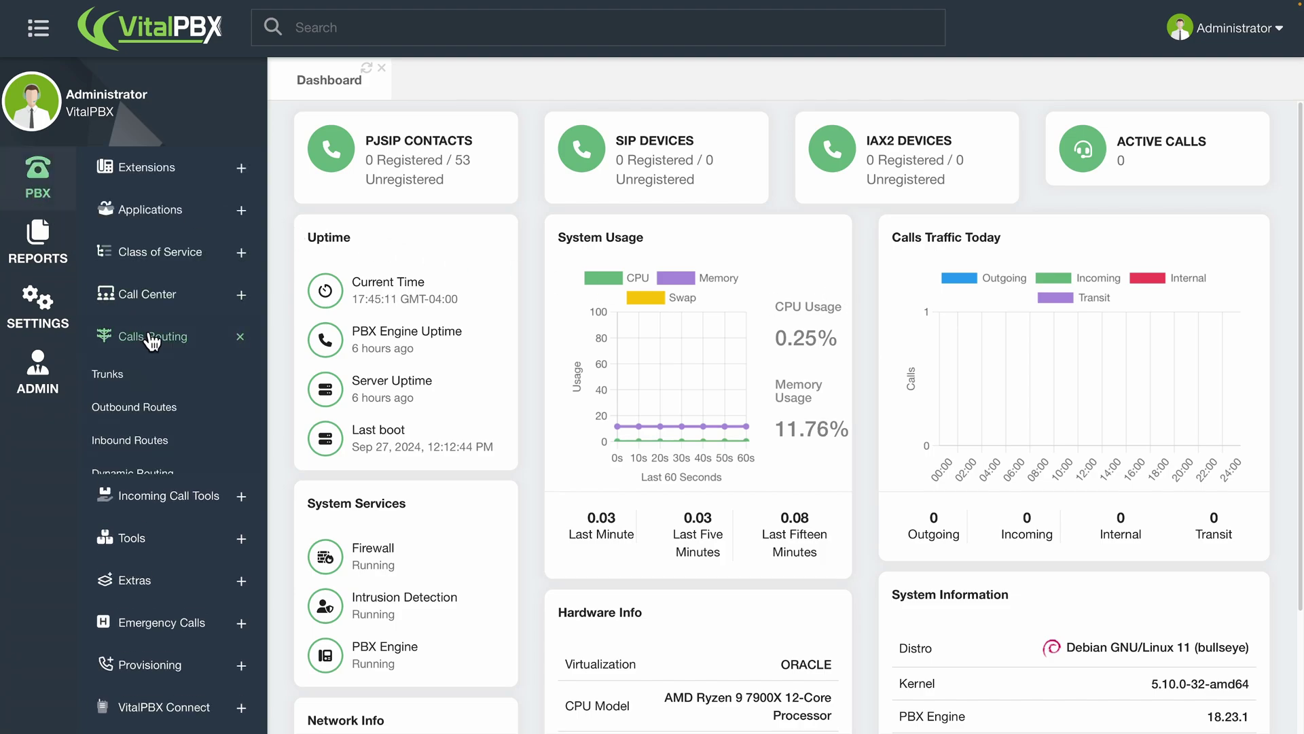
click(133, 373)
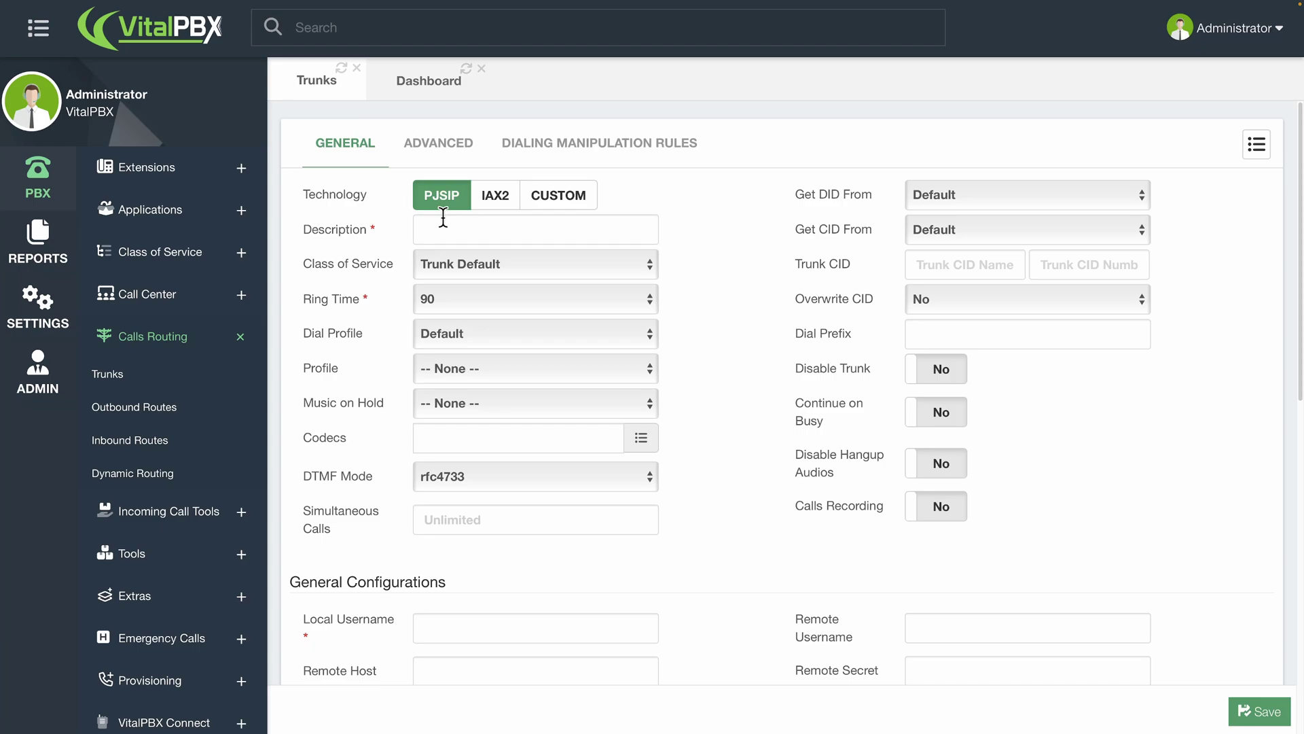
- Enter 'My Trunk' as the trunk description, then click into the Trunk CID fields
click(446, 219)
text(My Trunk)
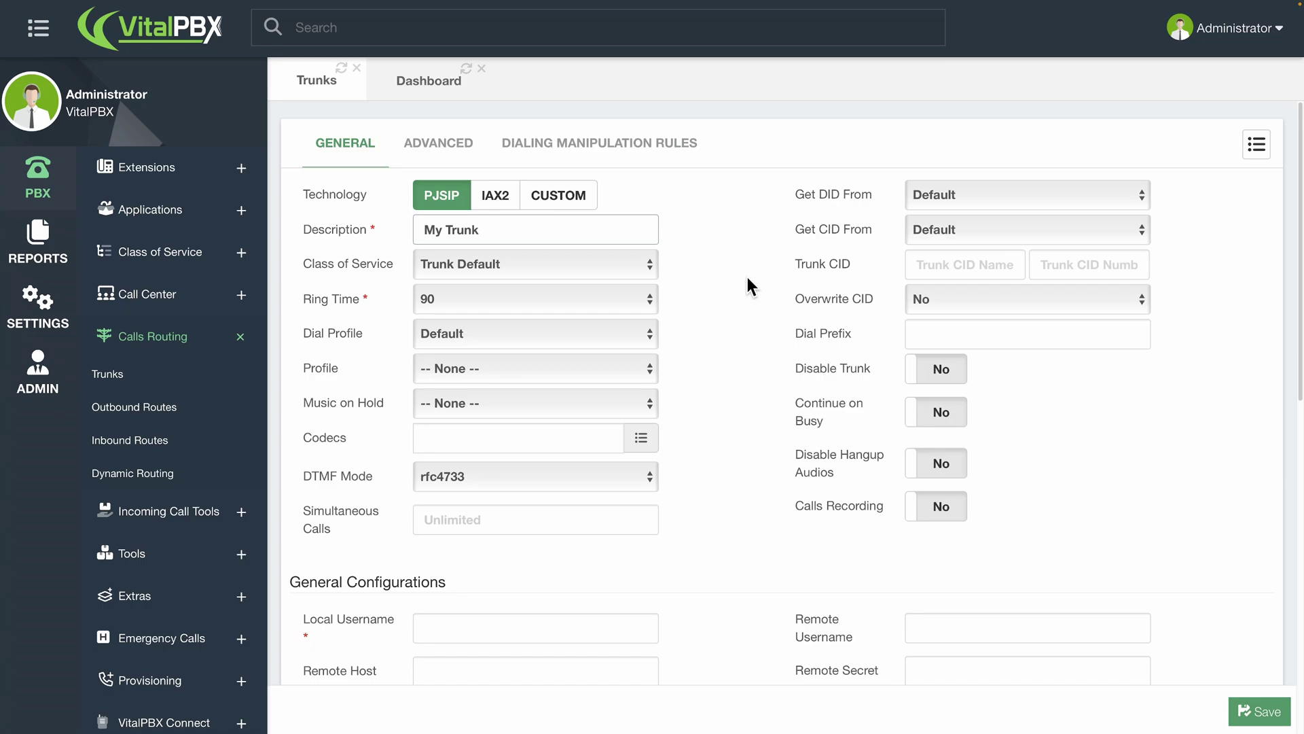
click(981, 265)
click(1049, 269)
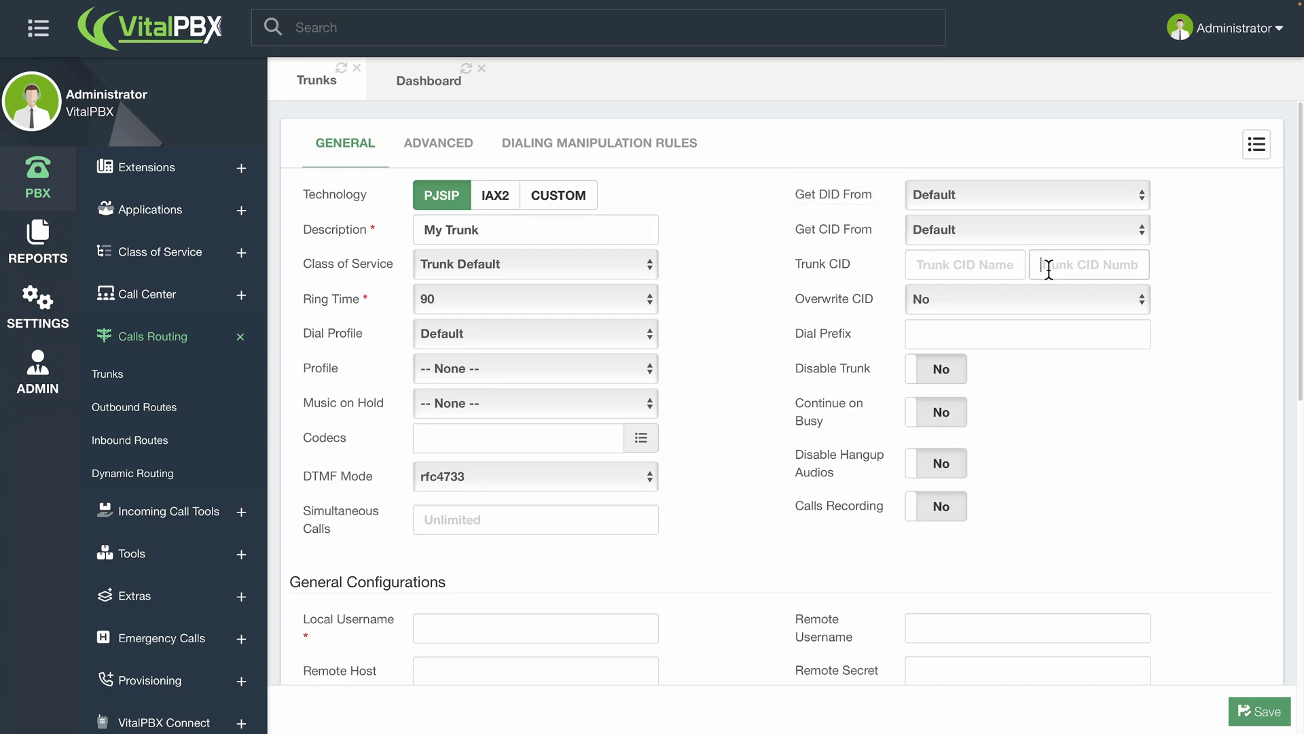
click(1006, 267)
click(960, 299)
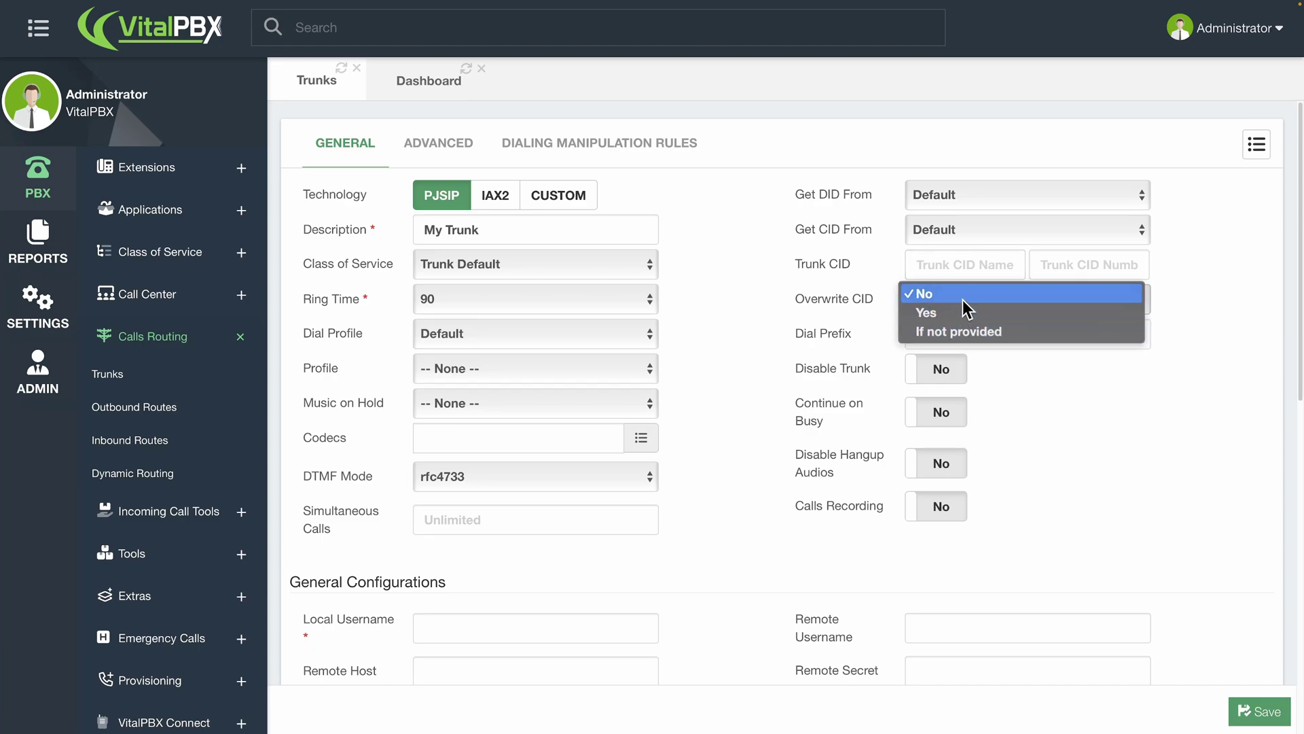
click(762, 282)
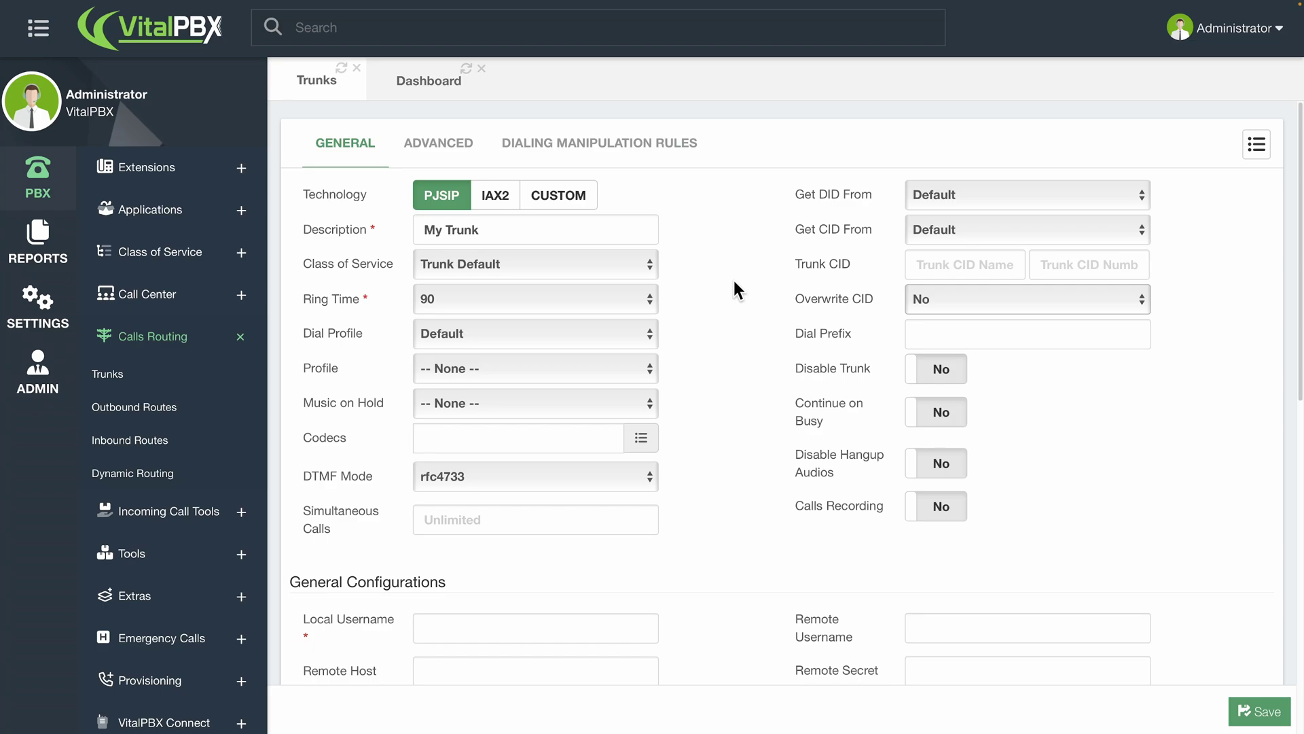
mouse_move(835, 293)
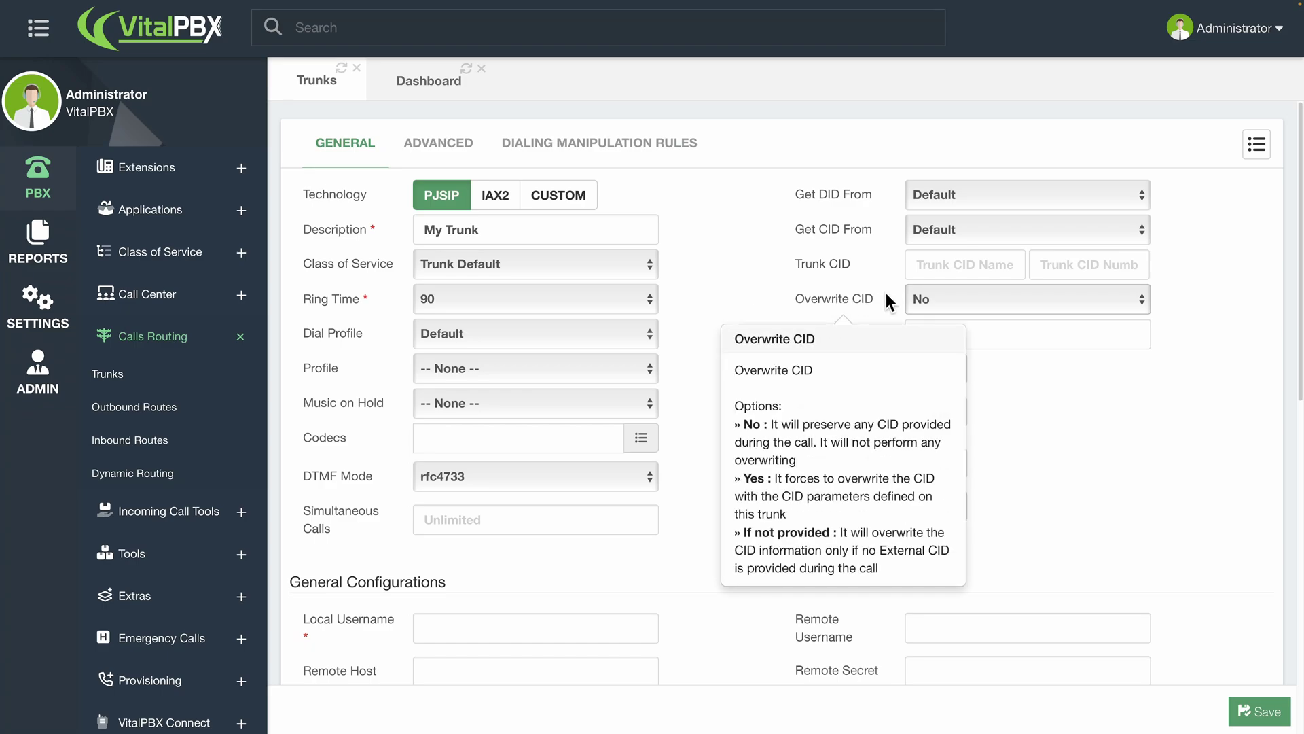
click(928, 297)
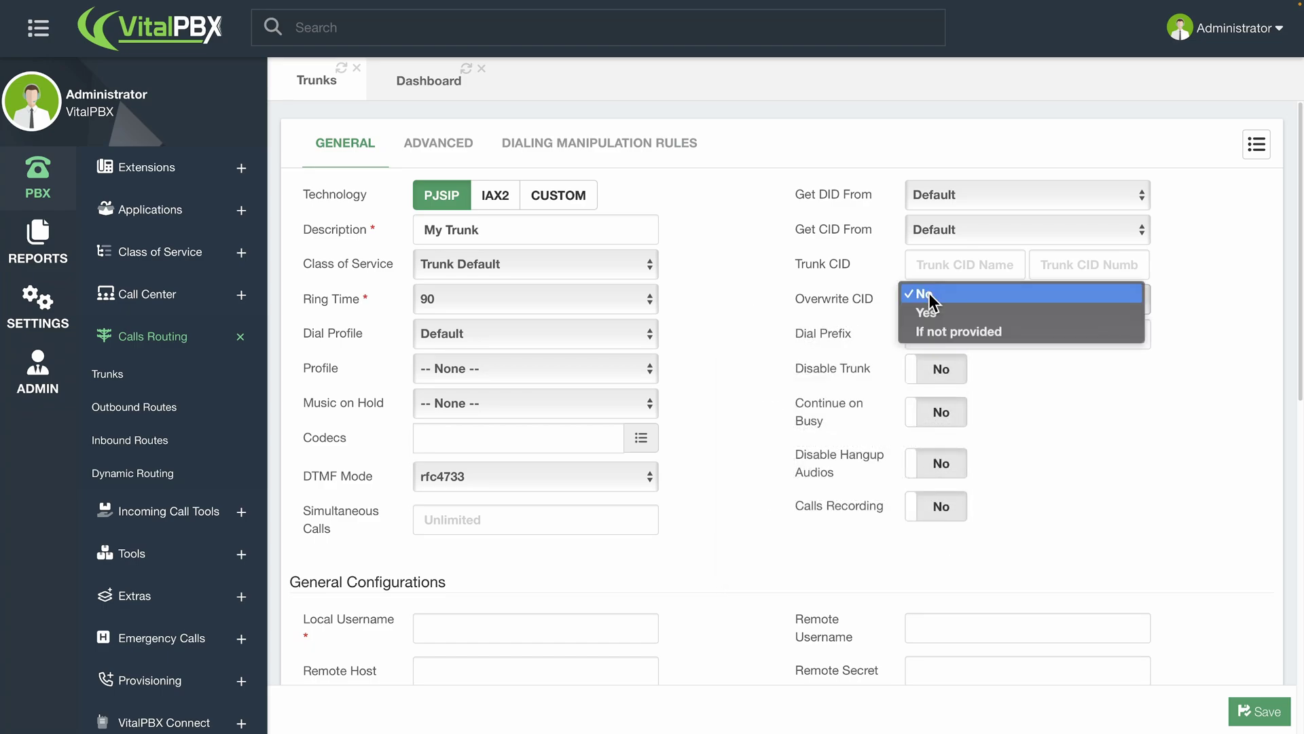
click(757, 282)
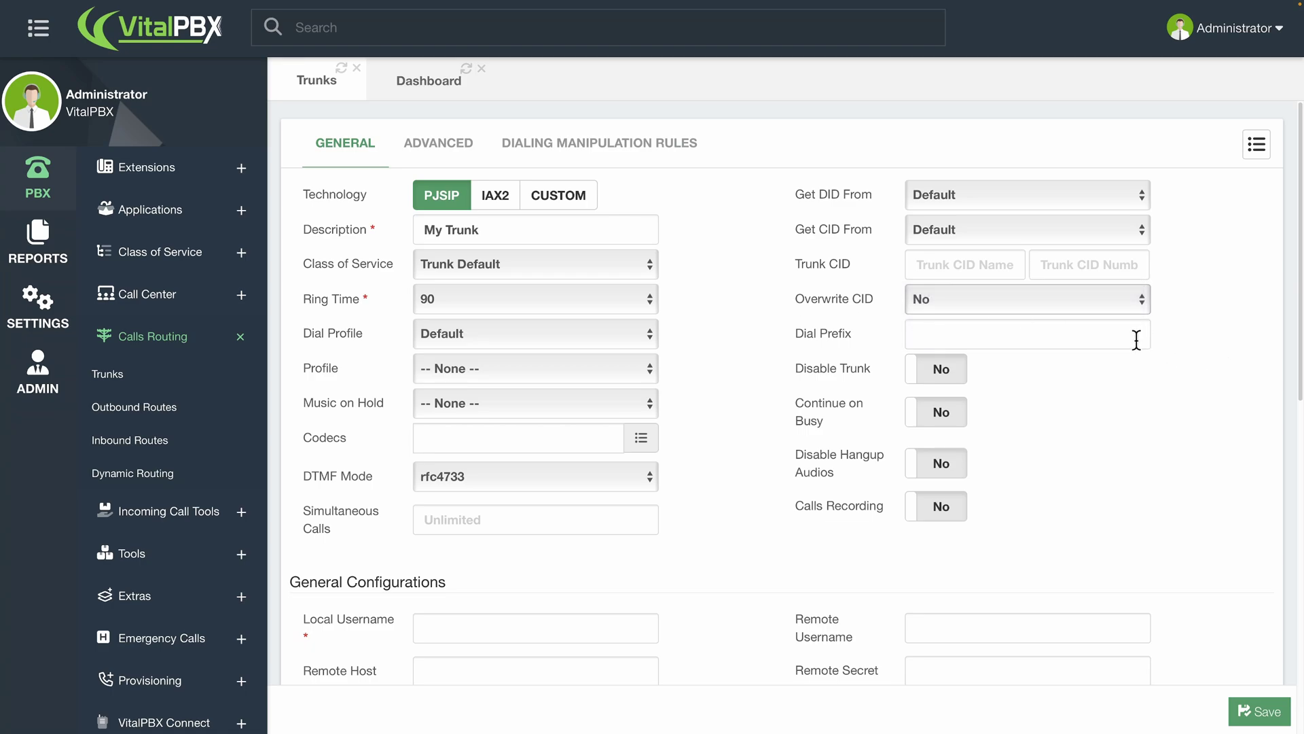
- Set the local username to 'localpbx' and enter the local secret
mouse_move(889, 330)
scroll(720, 402, down, 2)
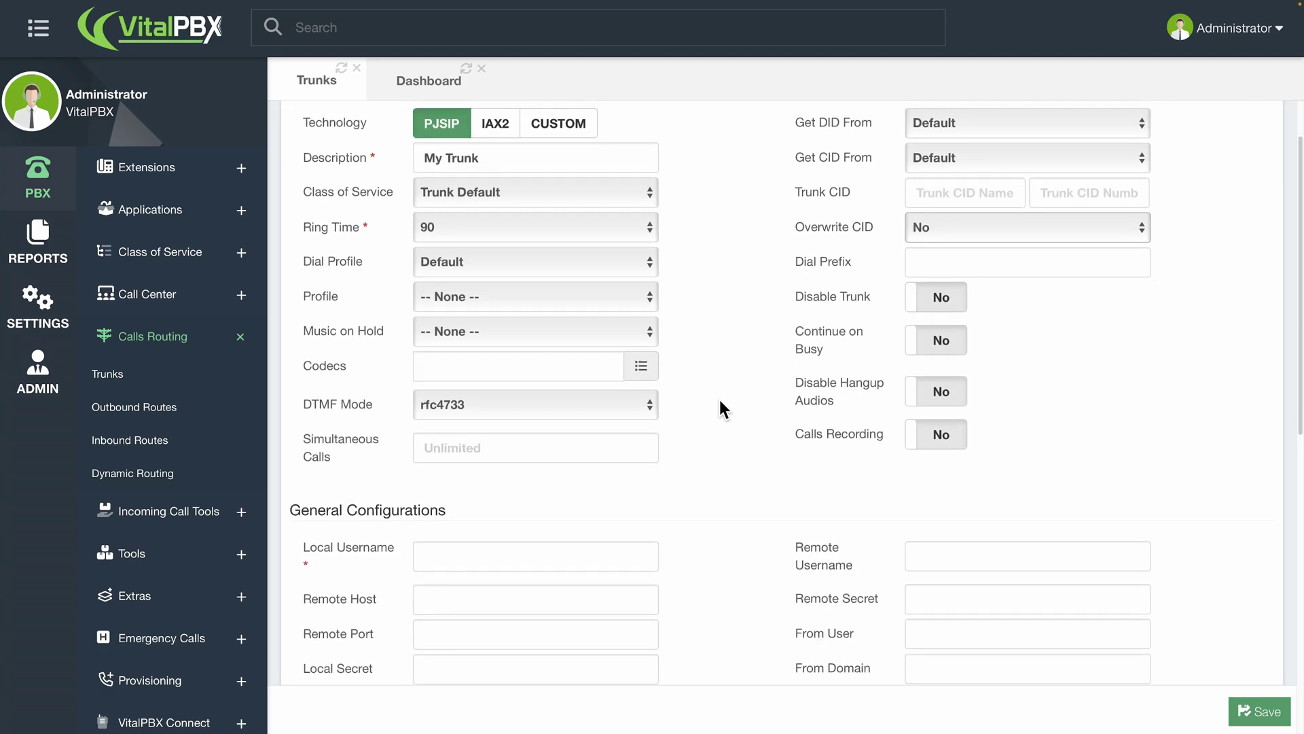
scroll(720, 400, down, 5)
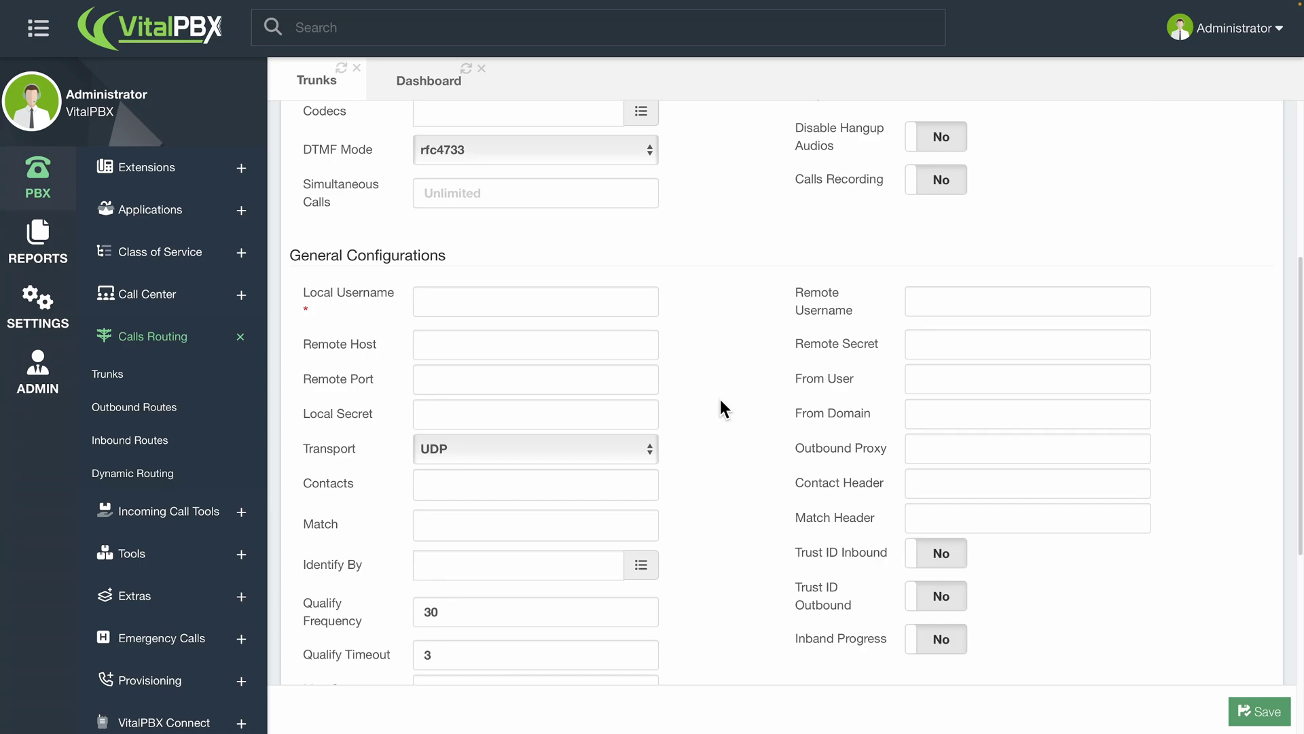
scroll(720, 401, down, 1)
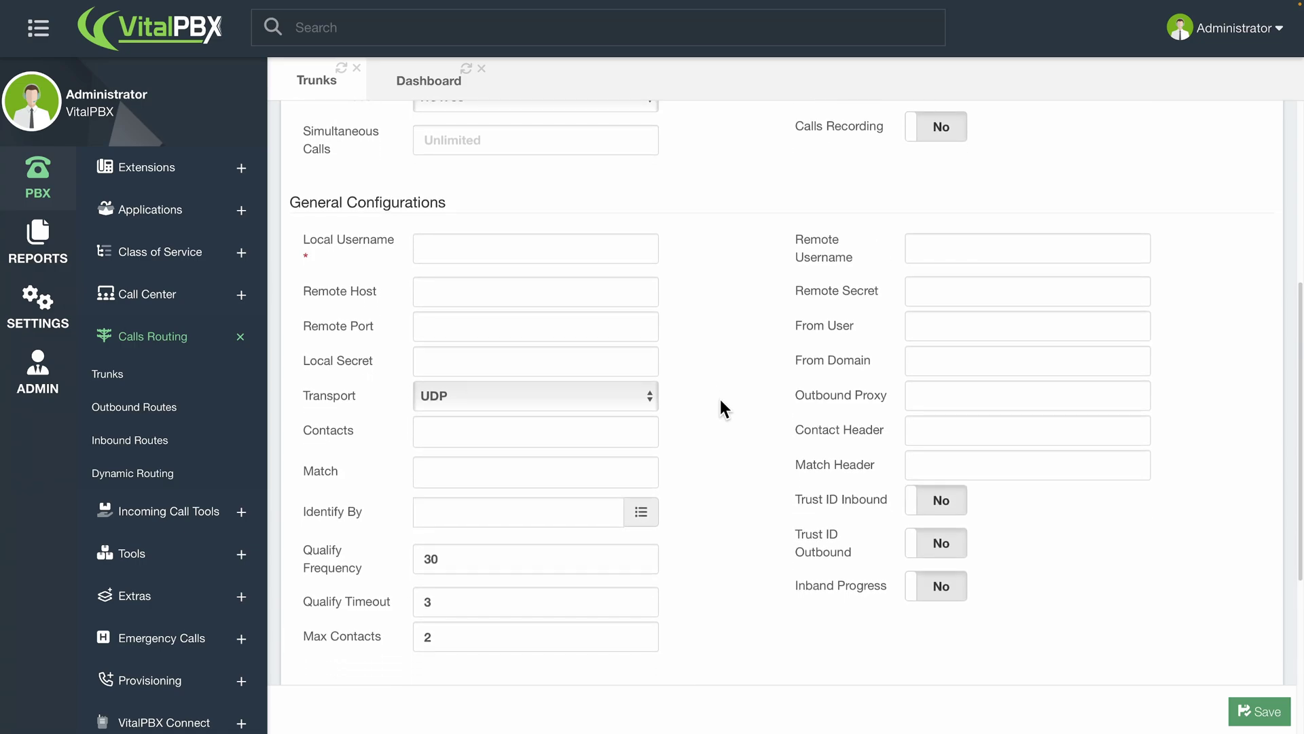
scroll(721, 406, down, 1)
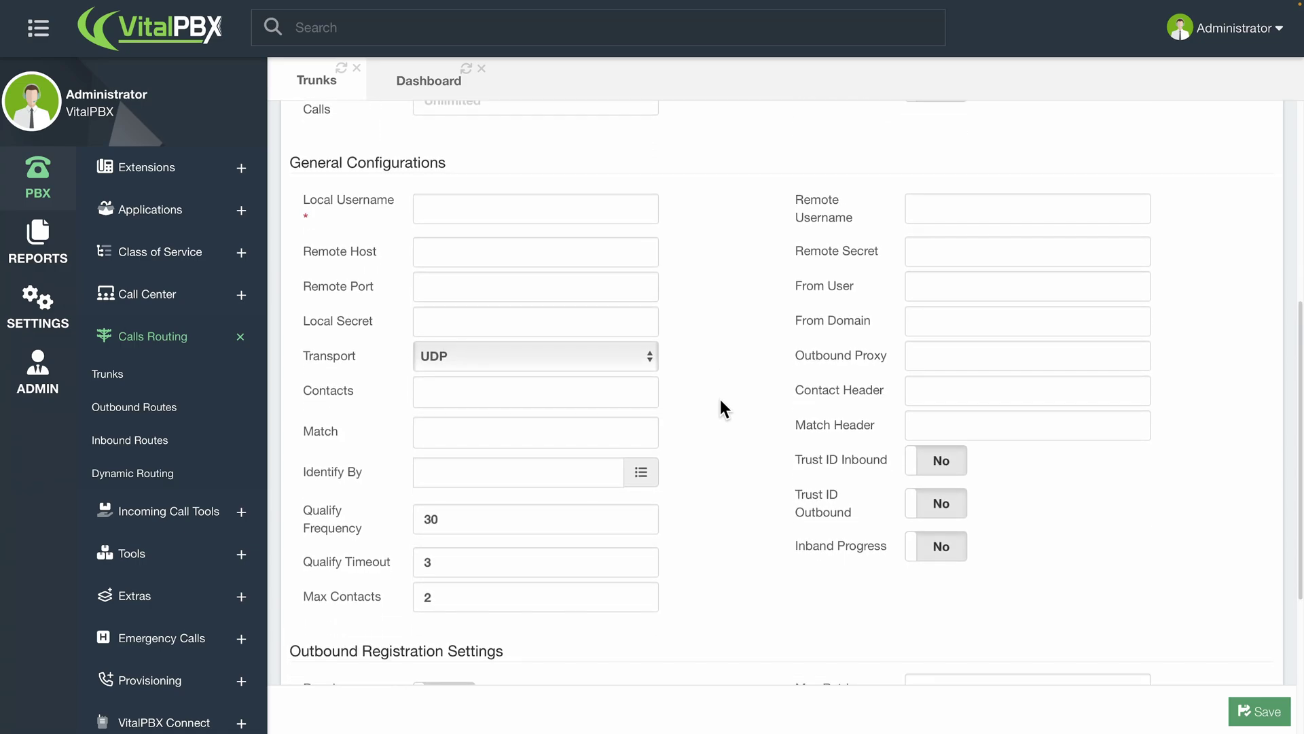
scroll(720, 406, down, 1)
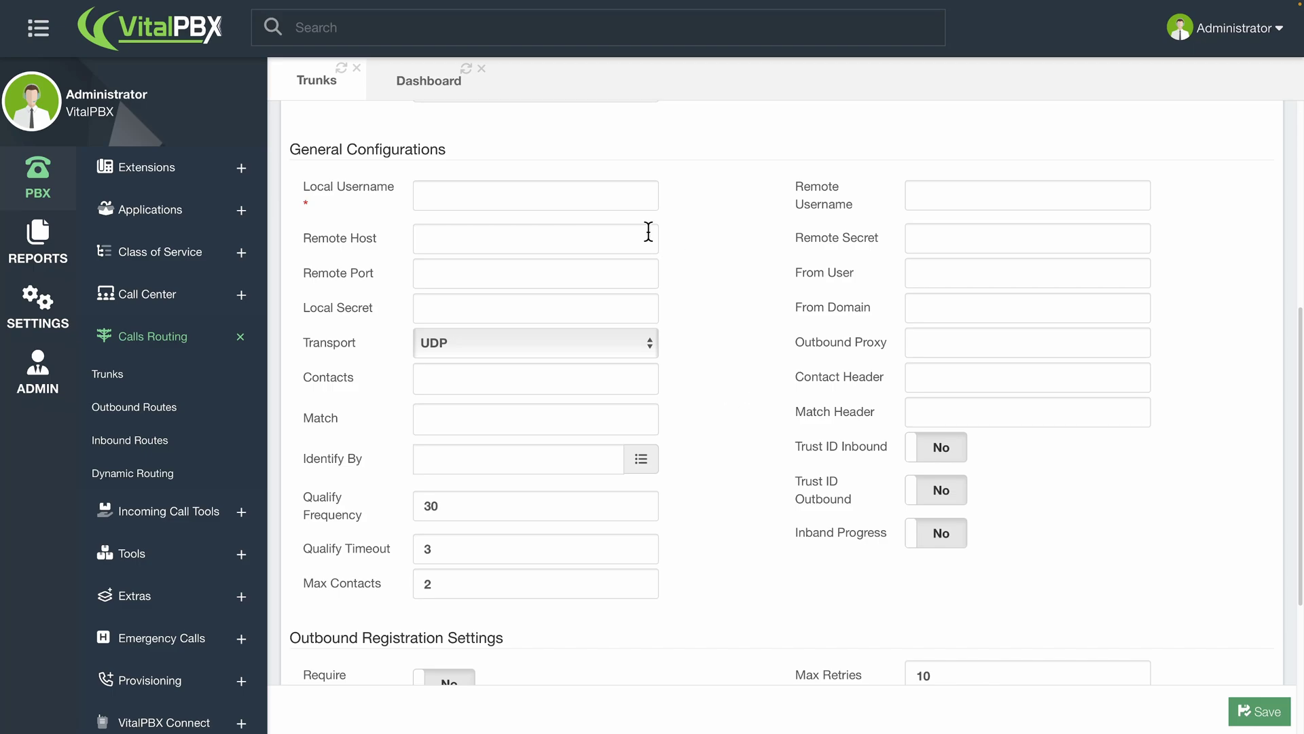
click(593, 201)
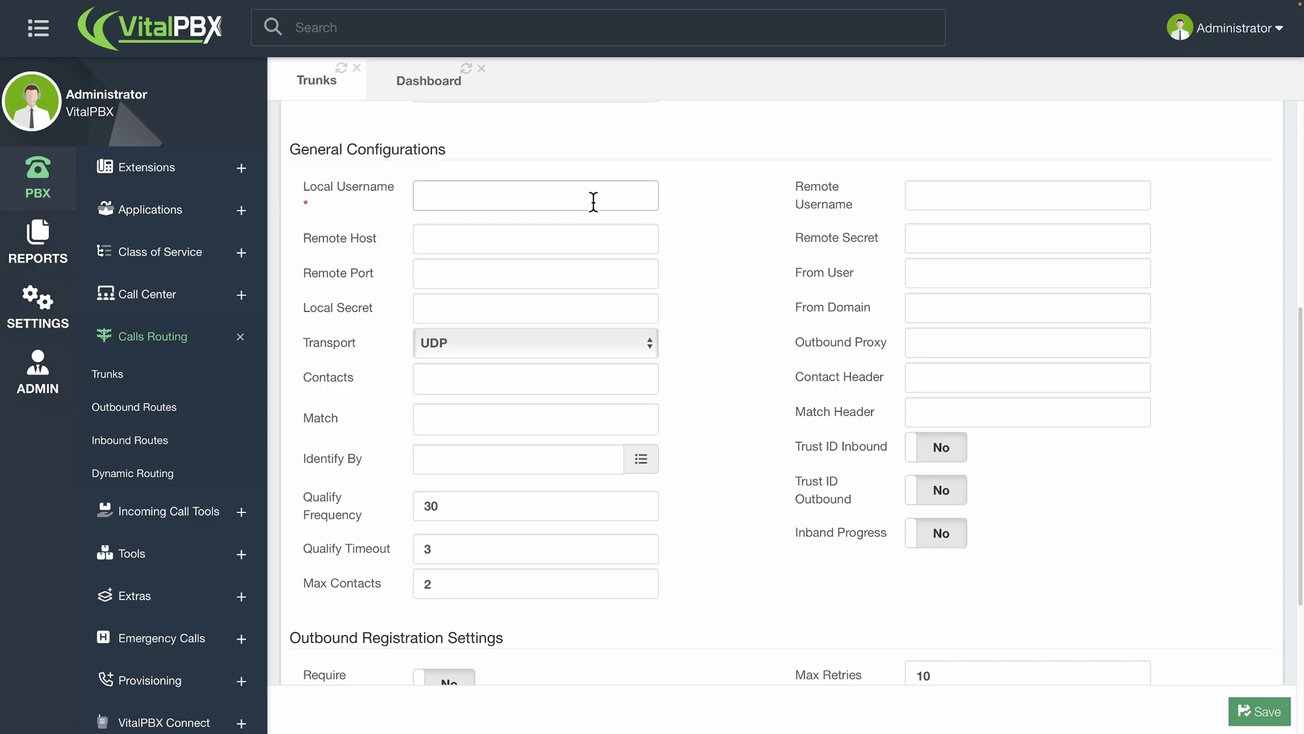
text(lacalh)
key(BackSpace)
key(BackSpace)
key(BackSpace)
key(BackSpace)
key(BackSpace)
text(ocalpbx)
click(557, 309)
text(local)
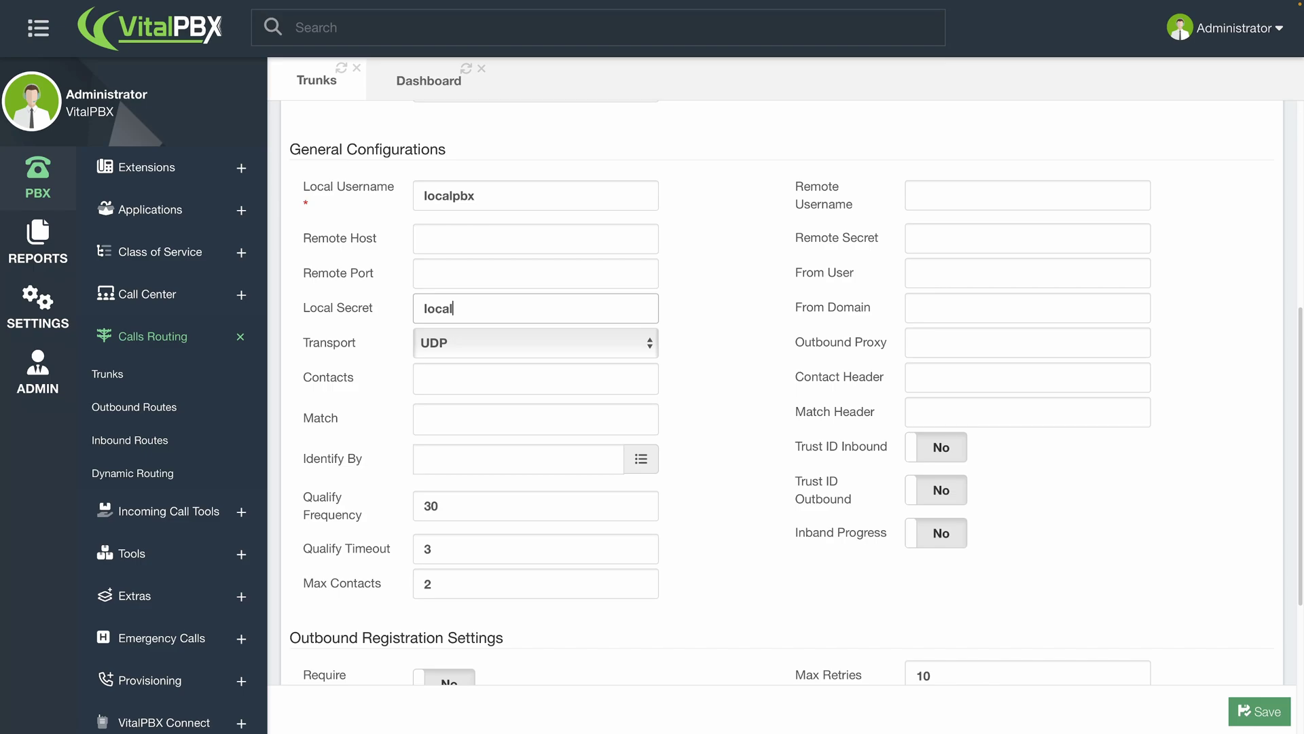
text(pbx)
- Set the trunk's remote host to 192.168.1.233
click(612, 248)
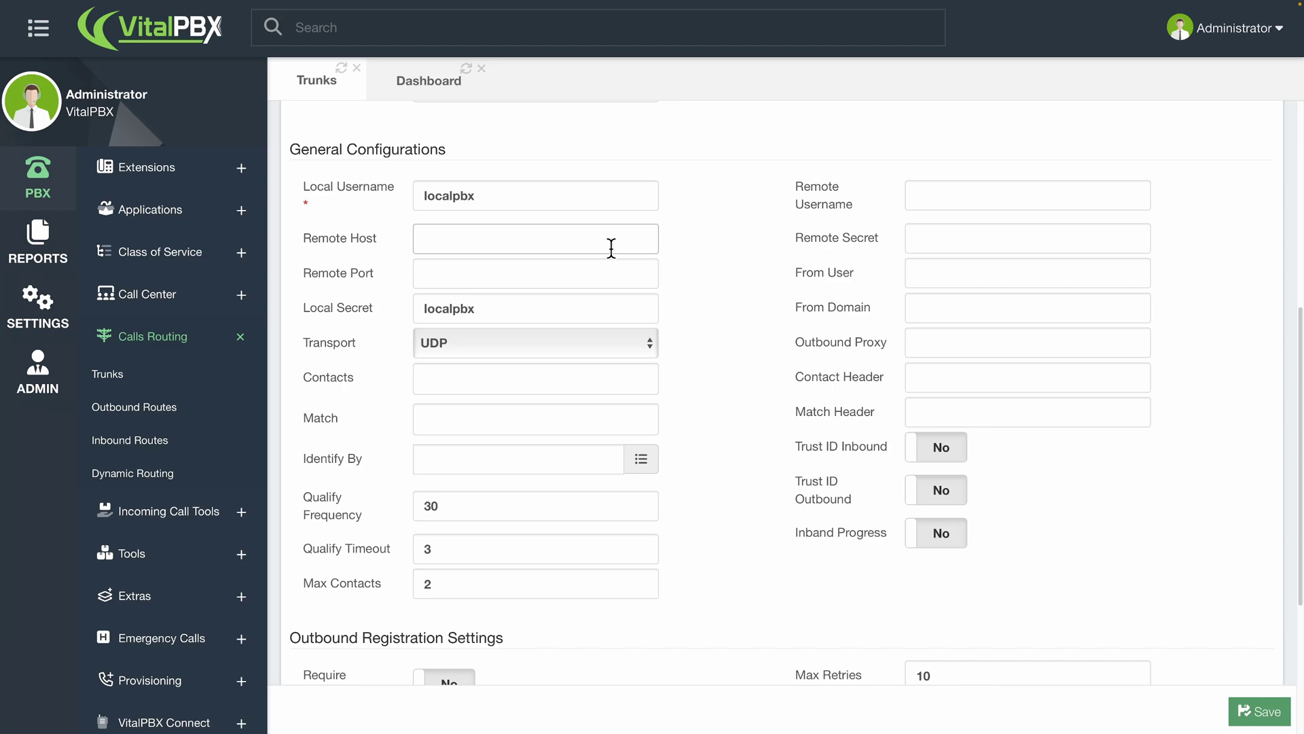
text(192.168.1.233)
scroll(671, 298, down, 1)
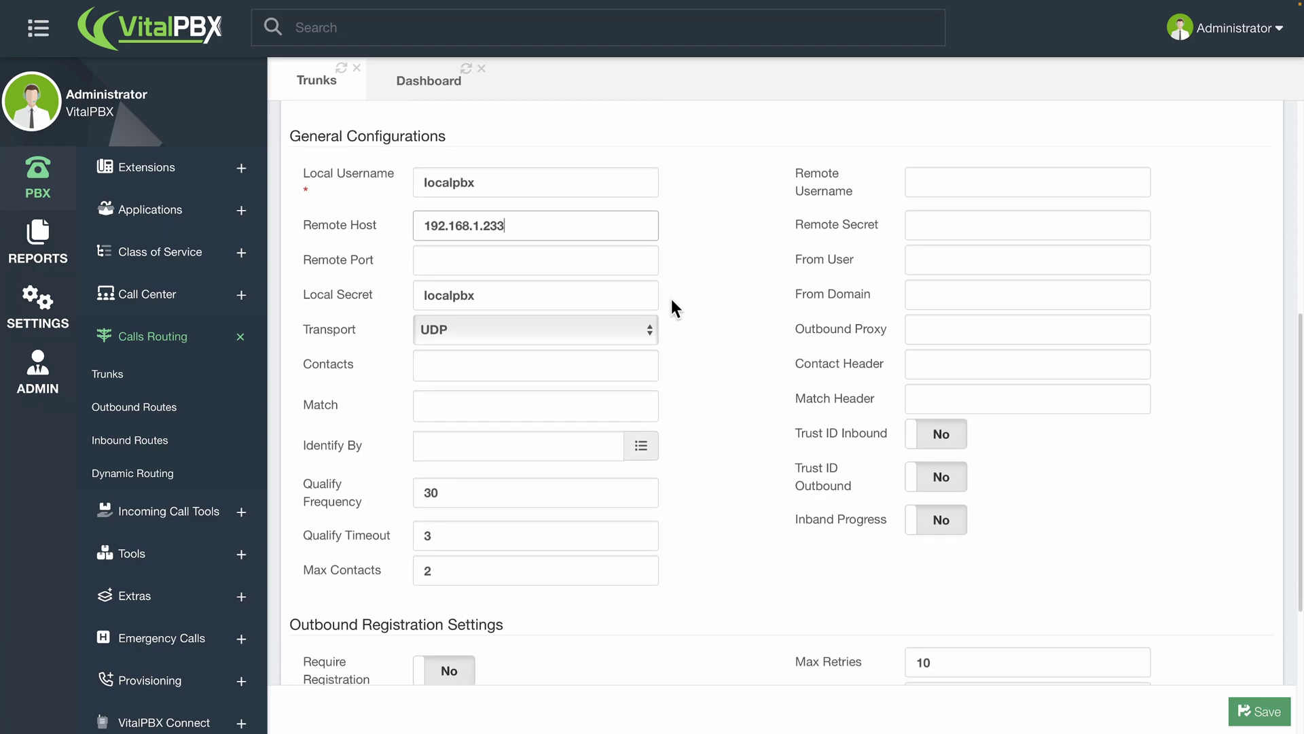
scroll(672, 301, down, 1)
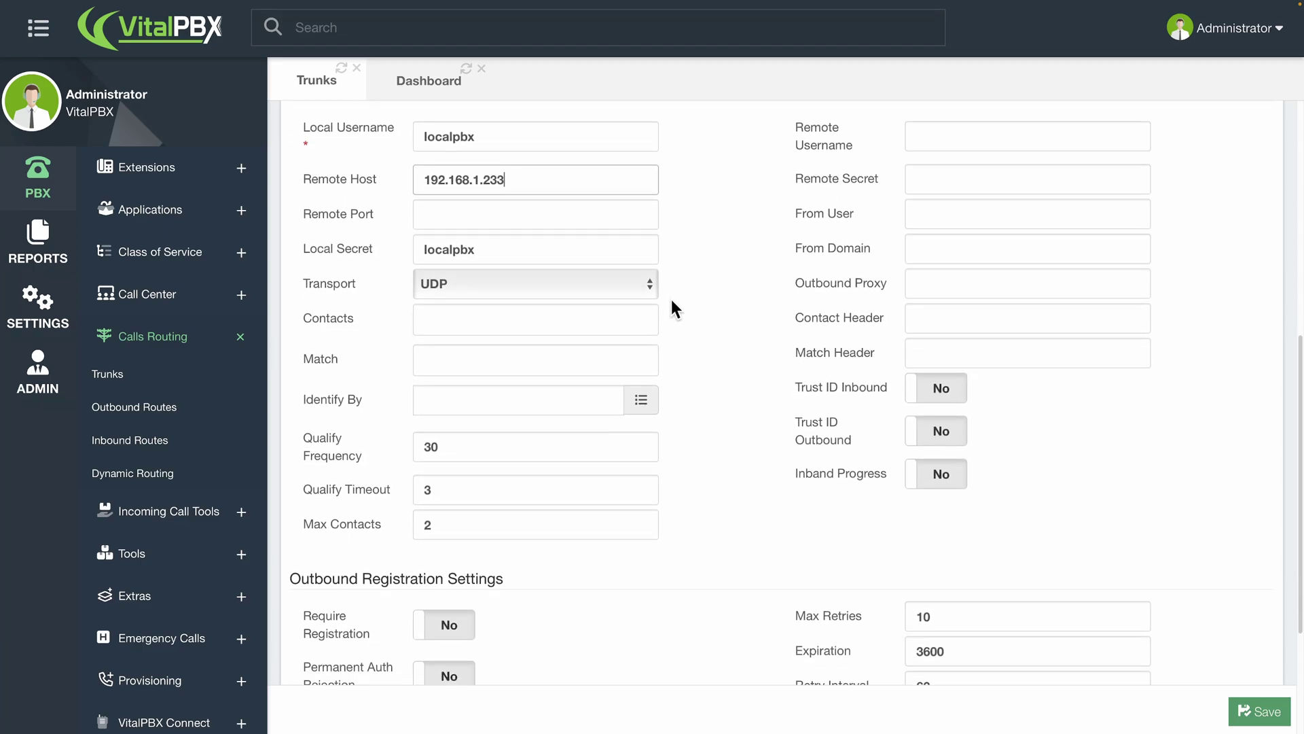
- Add contact sip:192.168.1.233:5060 and match address 192.168.1.233
click(610, 324)
text(sip)
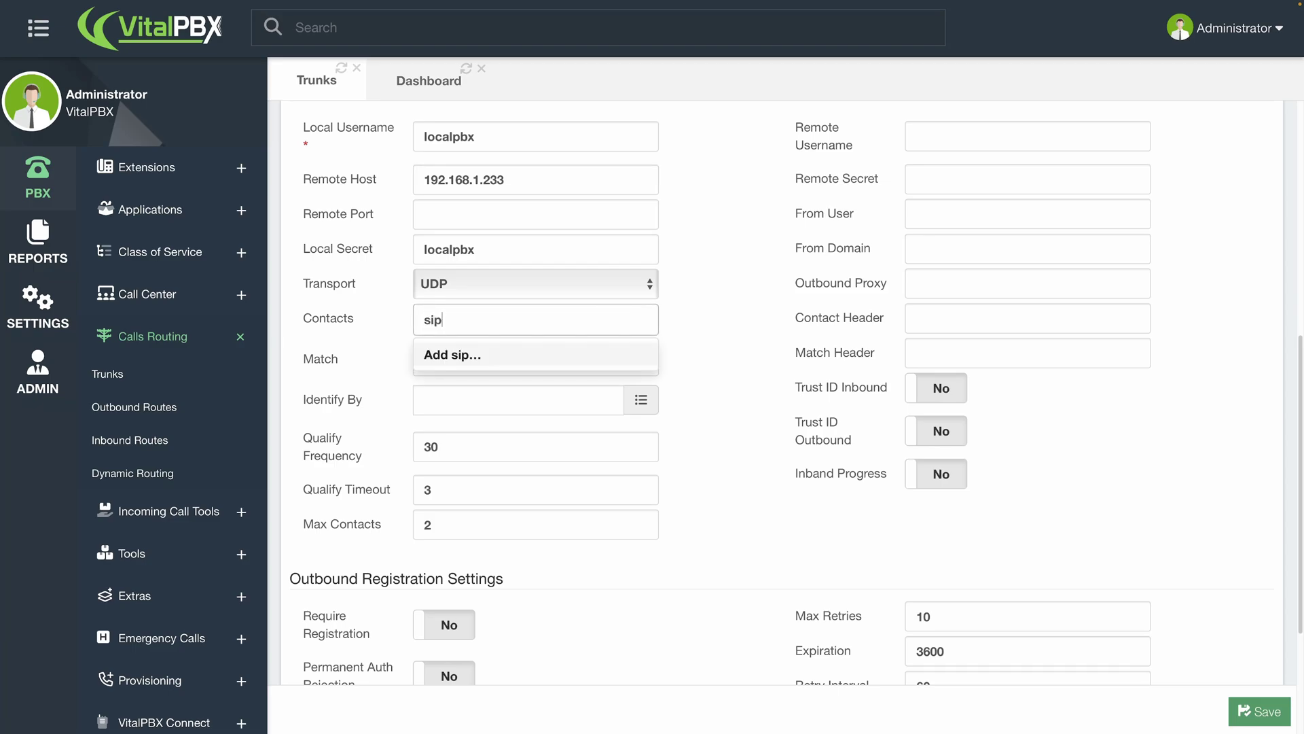
text(:192.168.1.2)
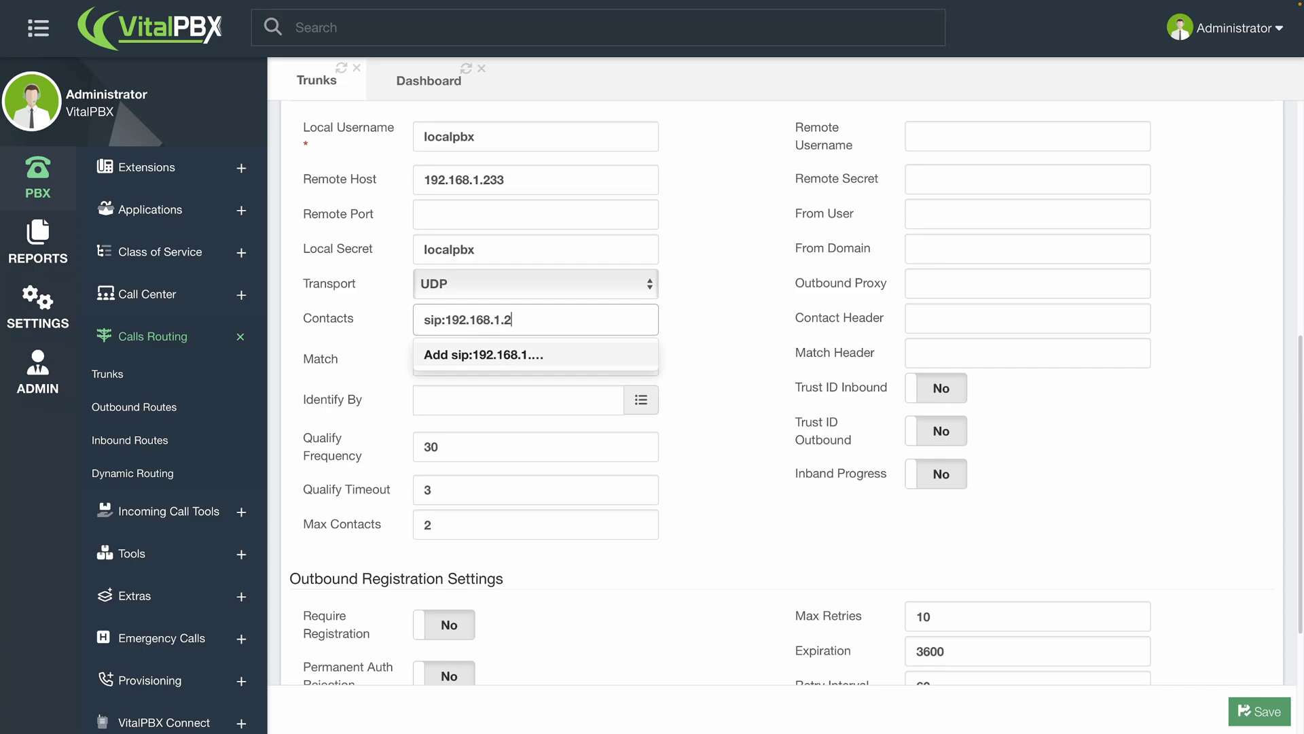
text(33:5060)
key(Return)
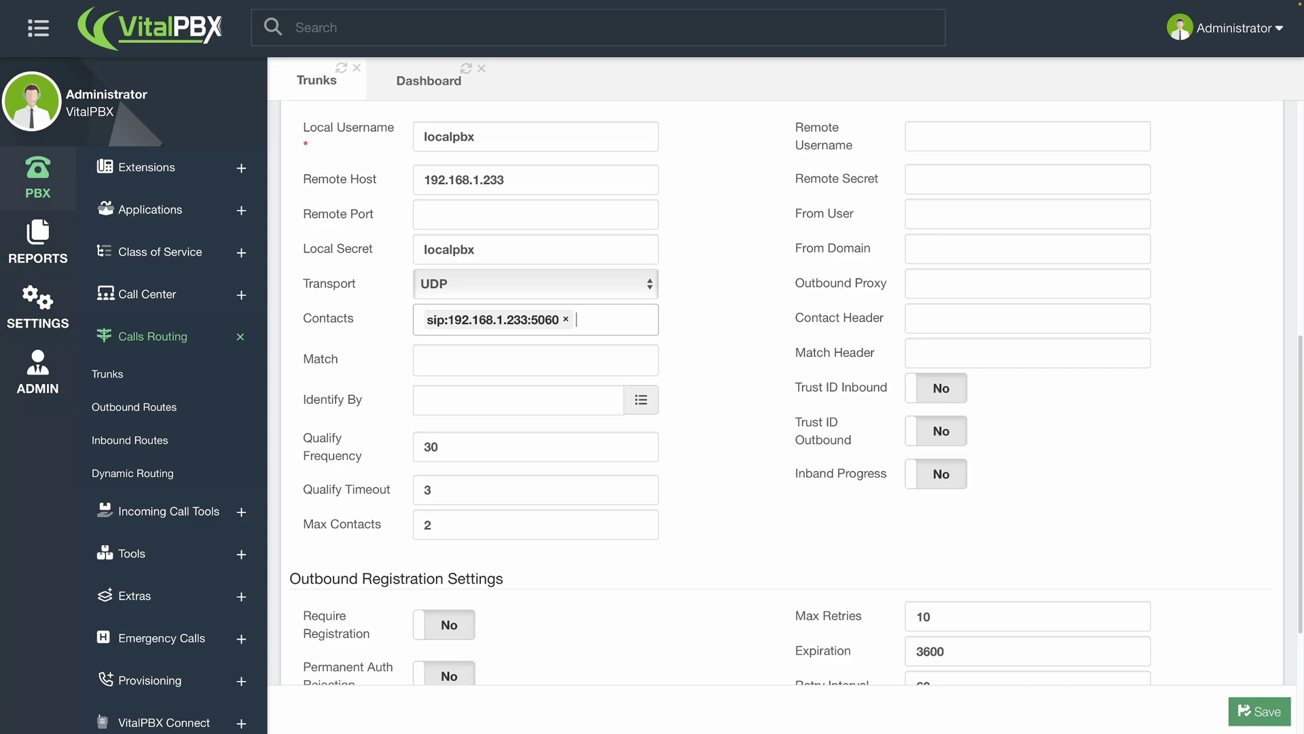
click(608, 362)
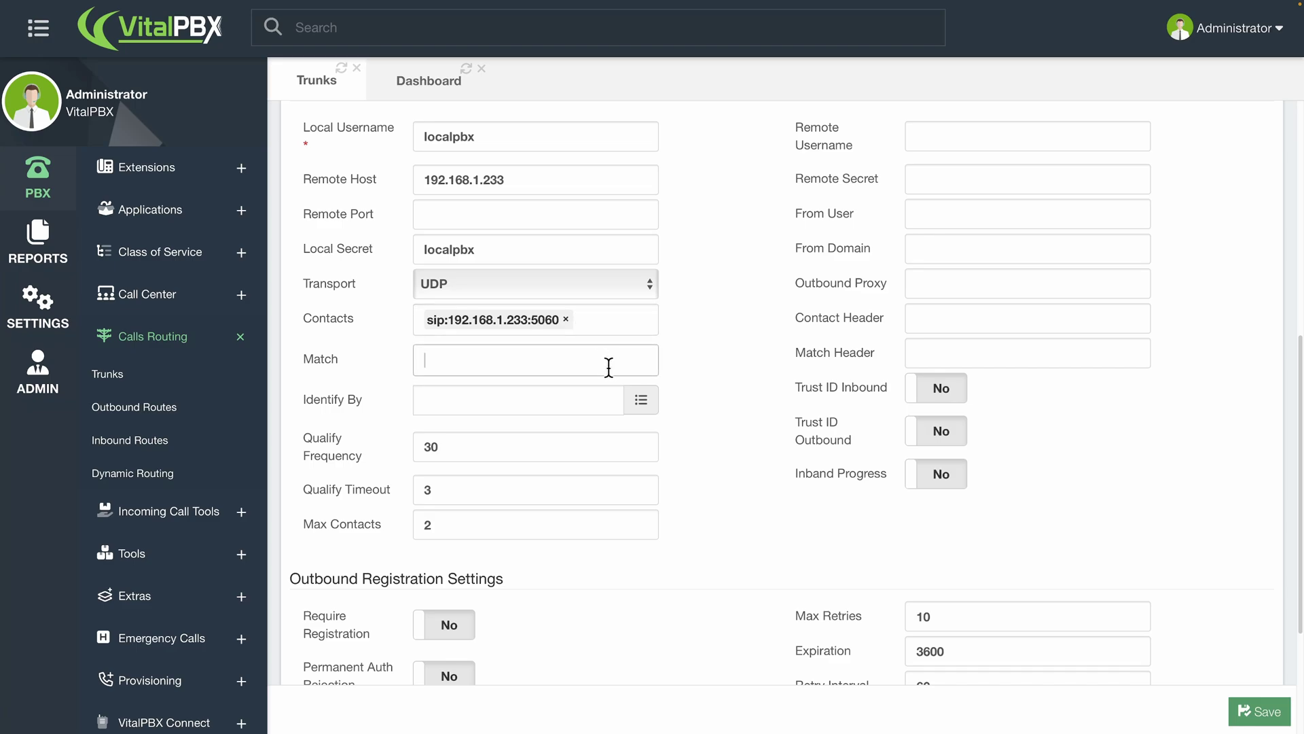
text(192.168.1.233)
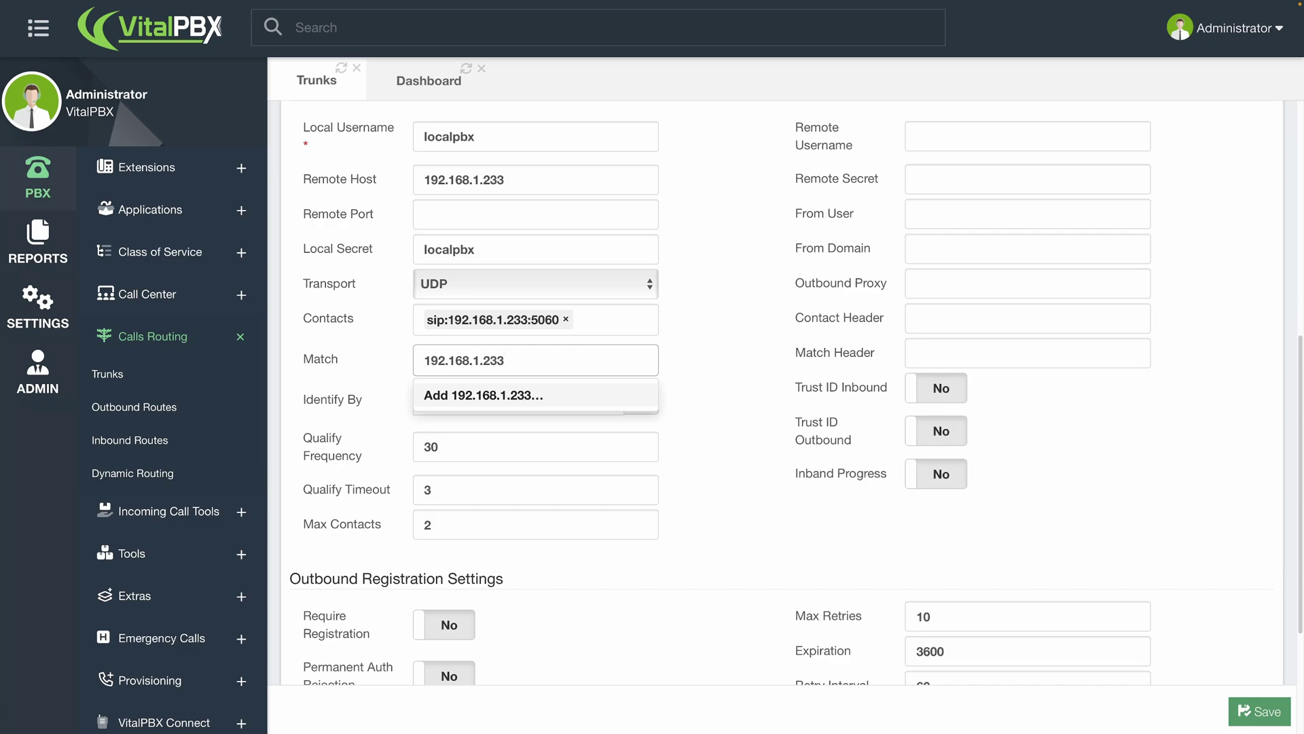
key(Return)
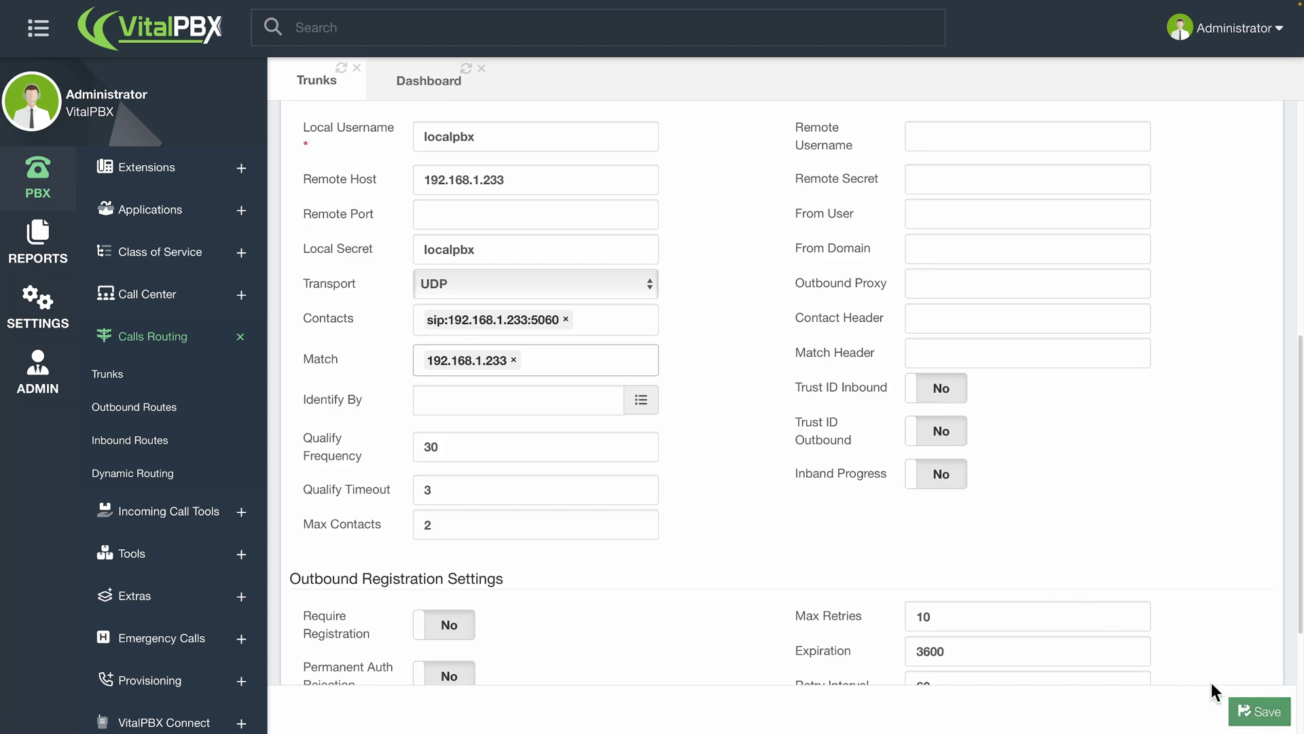
- Set remote username 'remotepbx', enter the remote secret, require registration, and save the trunk
click(978, 142)
text(r)
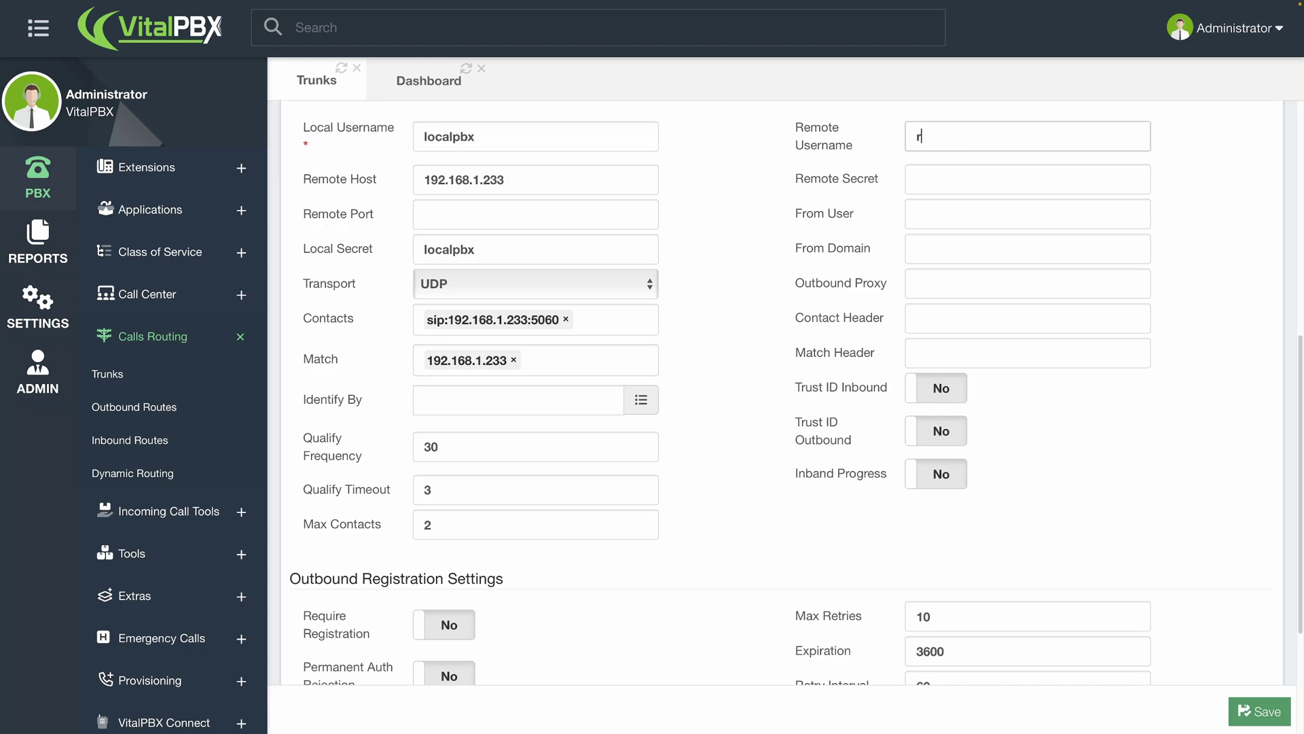
text(emotepbx)
key(Tab)
text(remote)
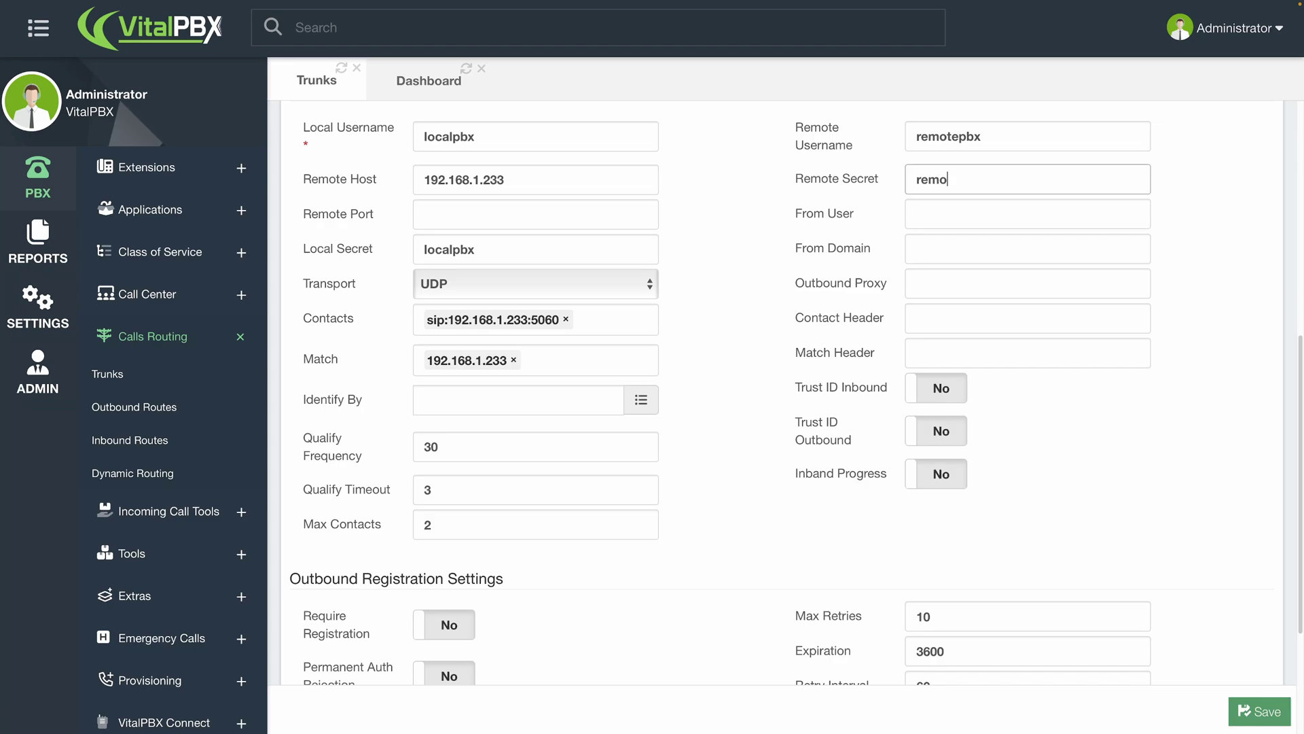
text(pbx)
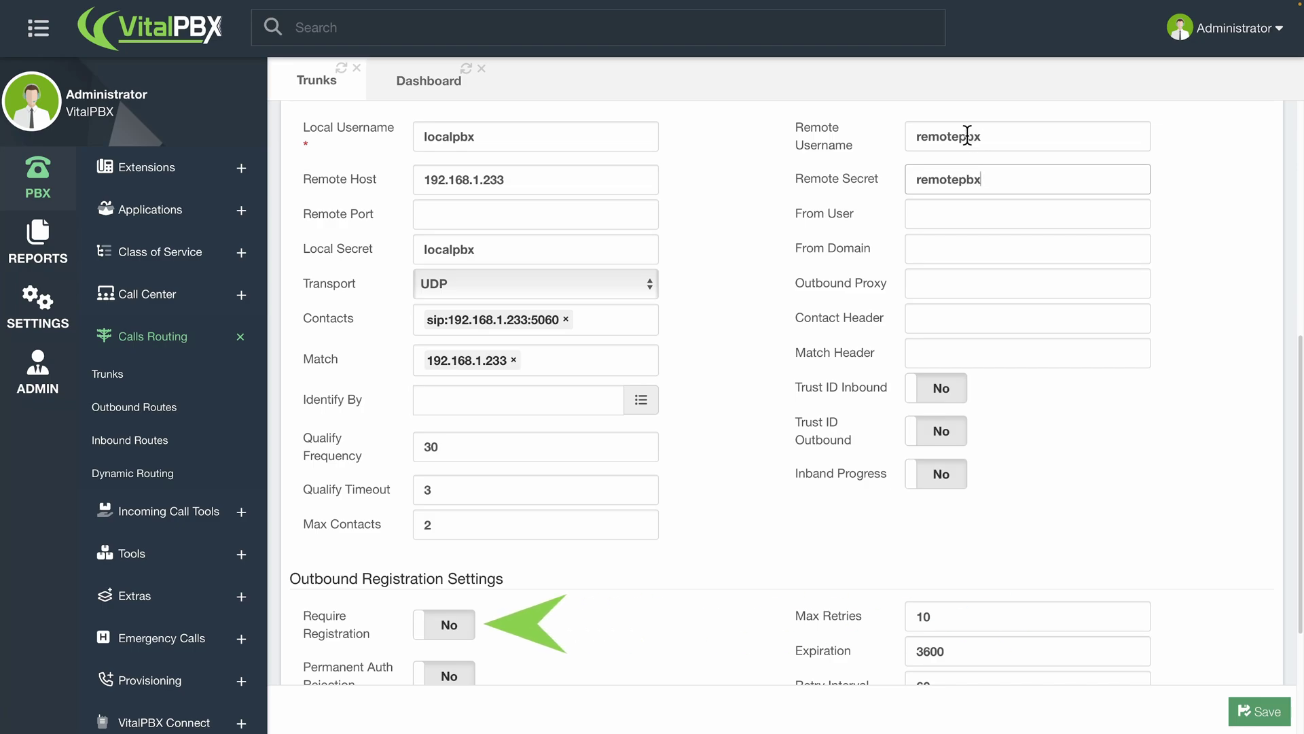
click(459, 626)
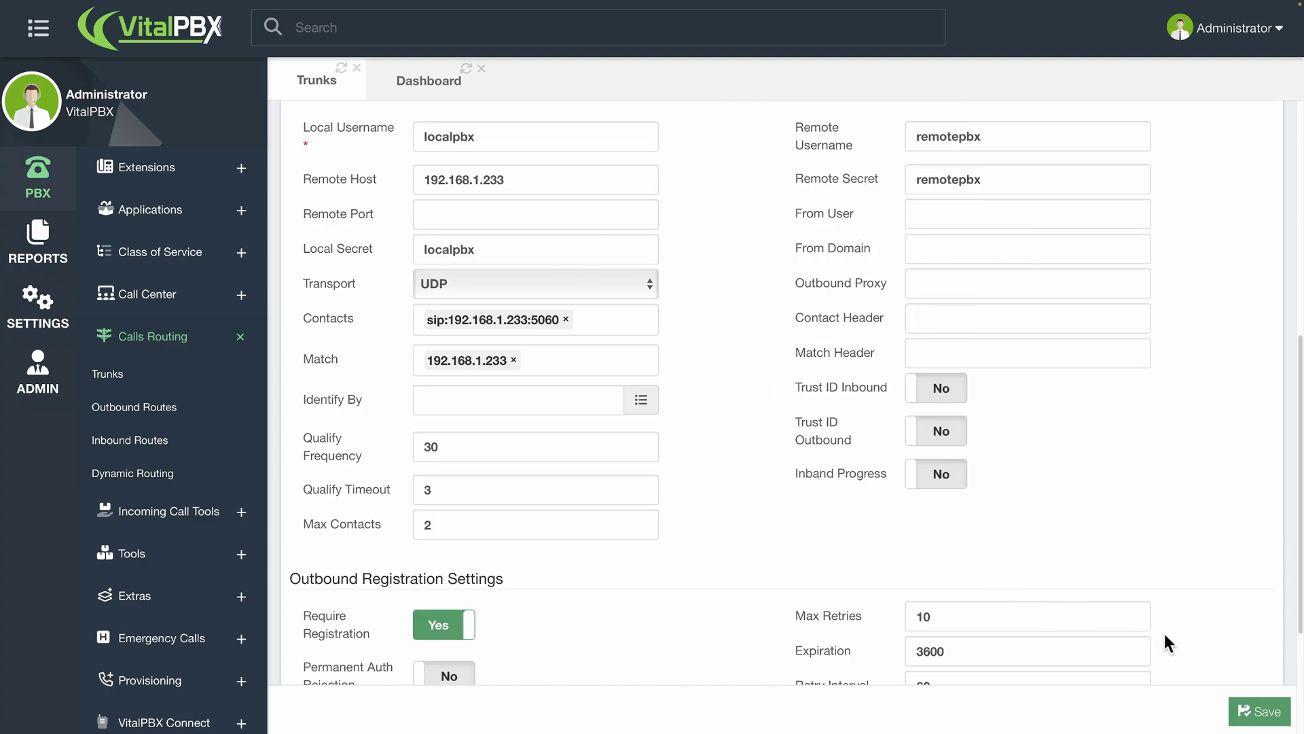
click(1250, 709)
- Apply the pending changes to reload VitalPBX, then scroll through the trunk form
click(1141, 30)
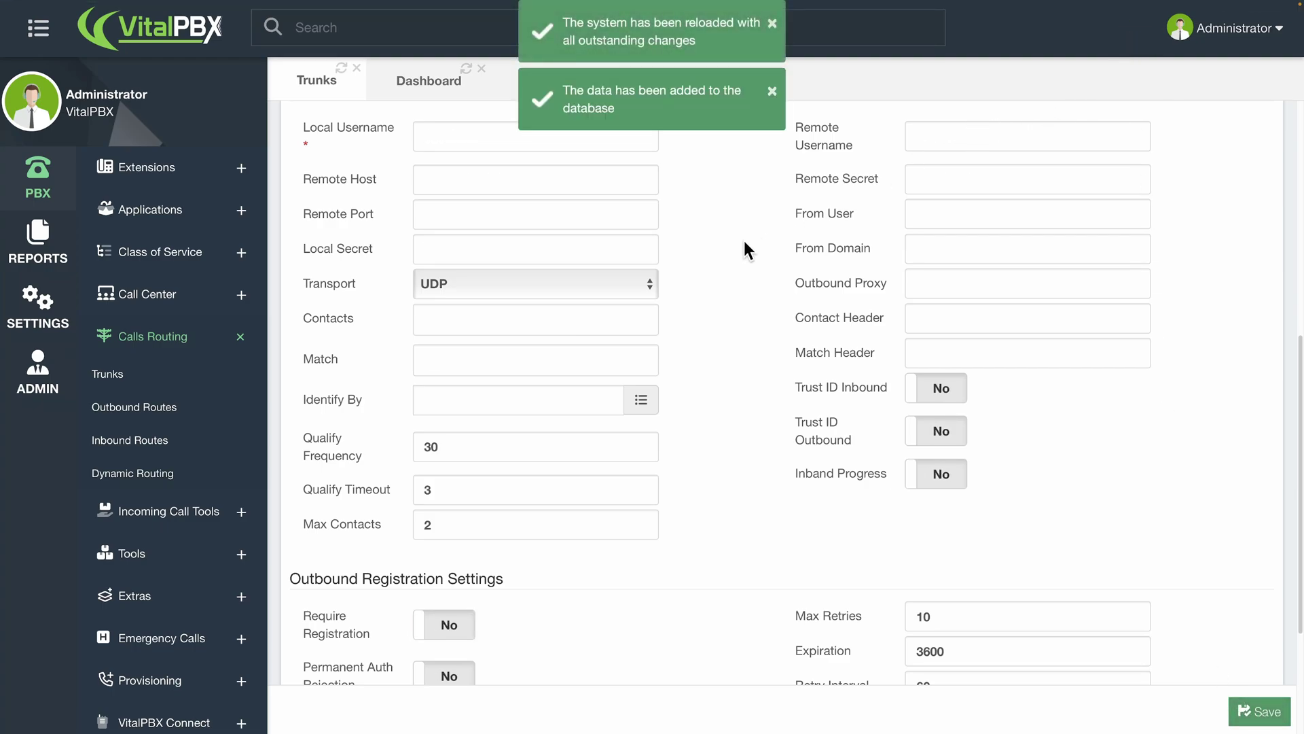
scroll(740, 269, up, 3)
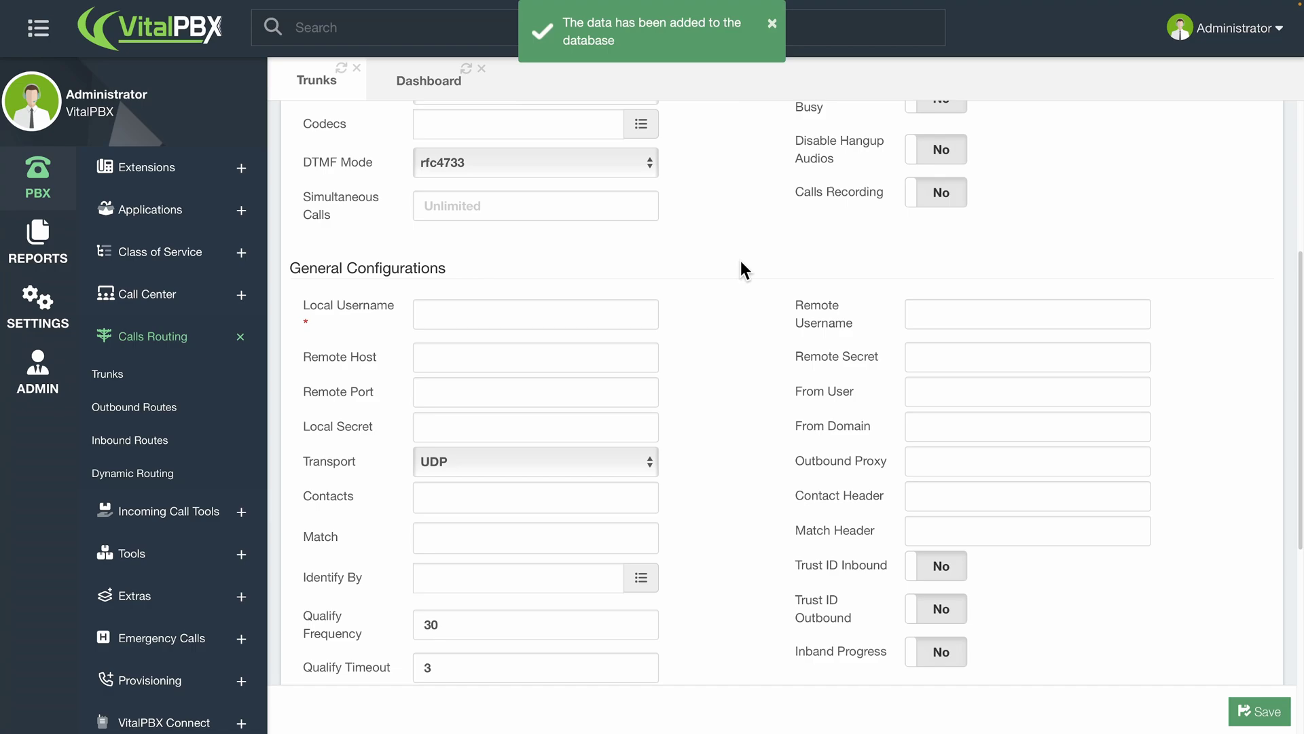
scroll(739, 263, down, 2)
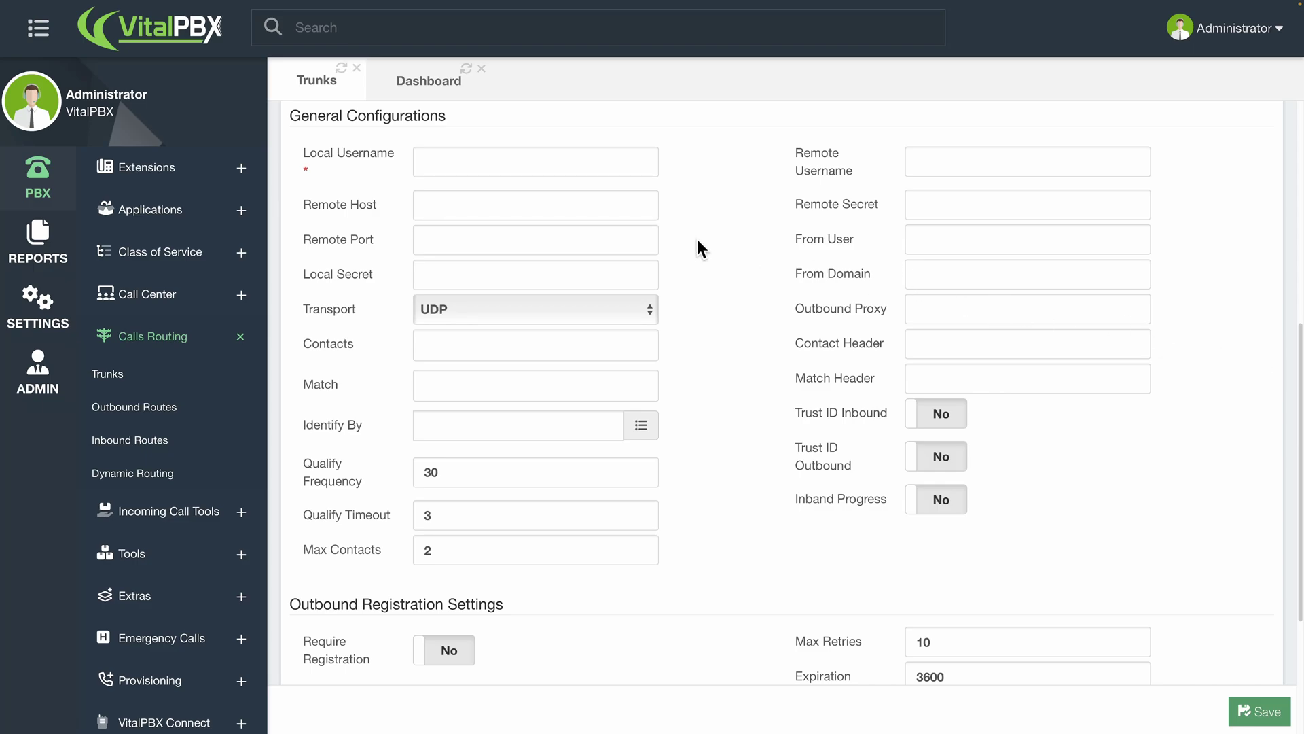
scroll(697, 239, up, 6)
- Show the ADVANCED tab and click into the Custom Headers header and value fields
click(472, 150)
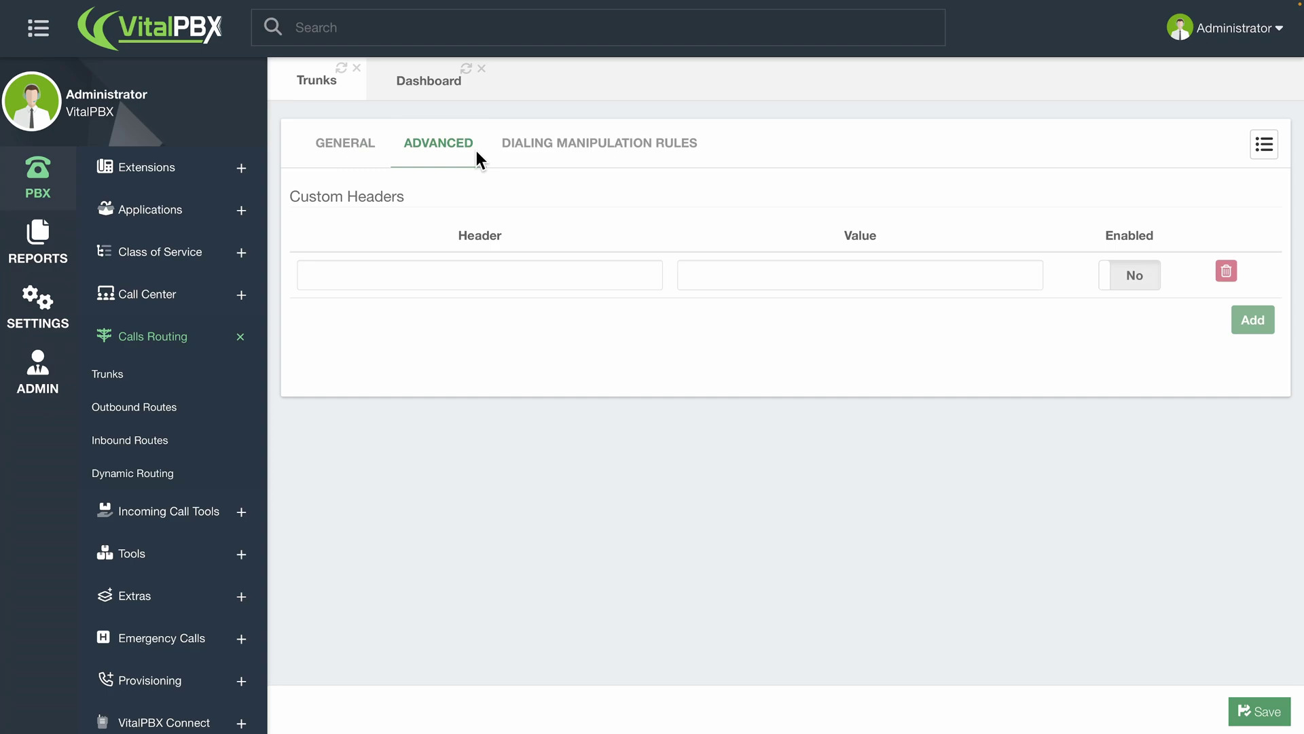
click(580, 267)
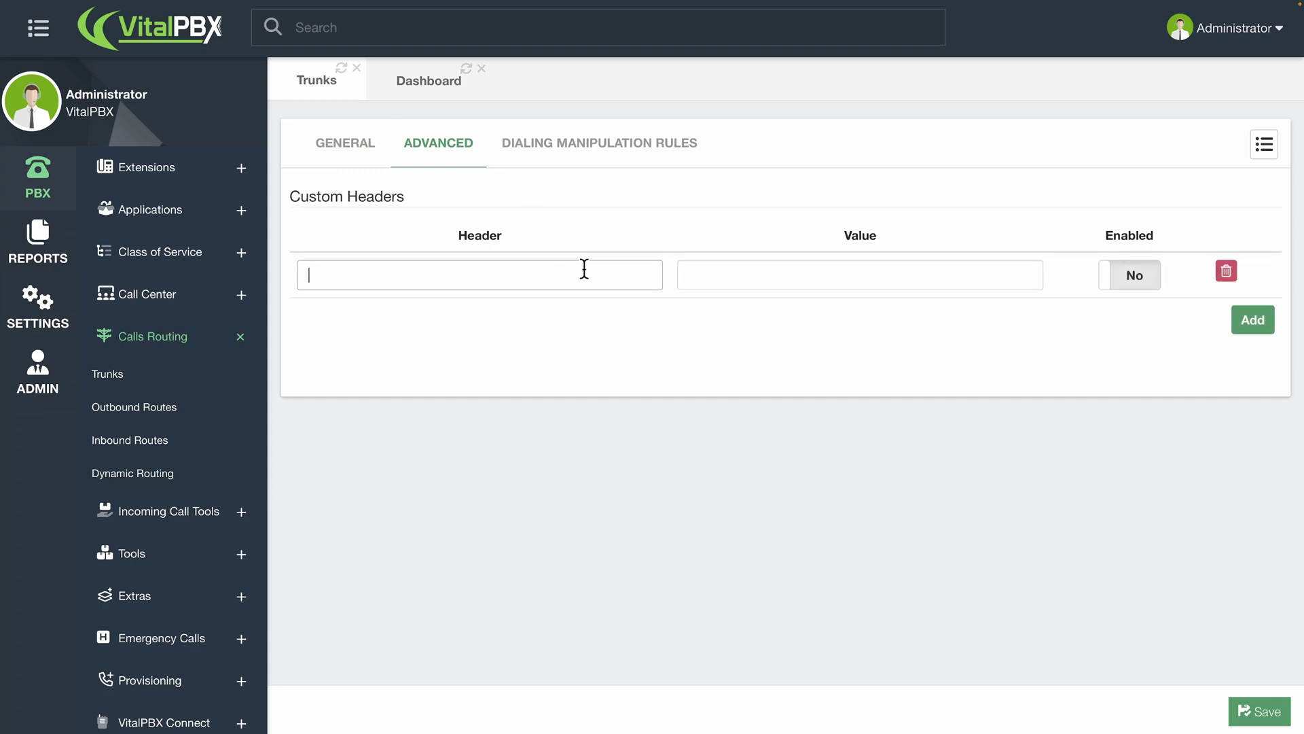
click(761, 280)
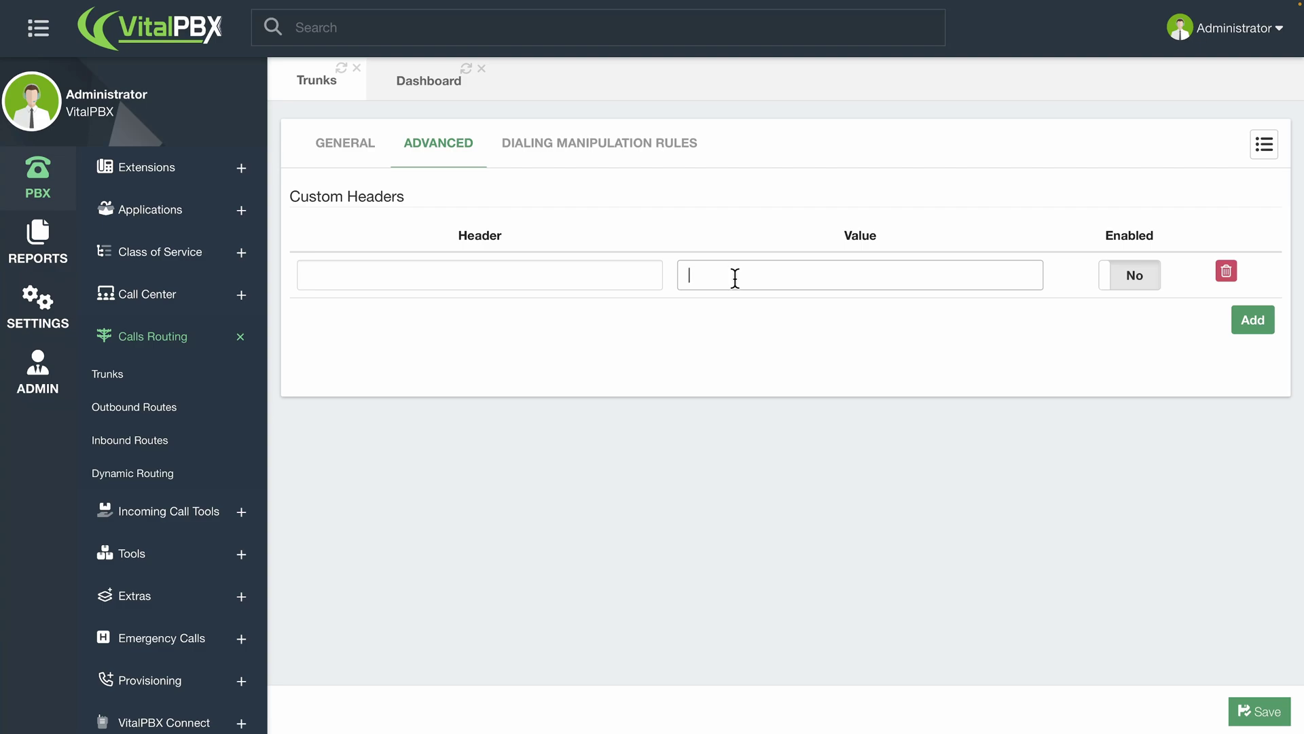
- Show the trunk's Dialing Manipulation Rules tab
click(616, 140)
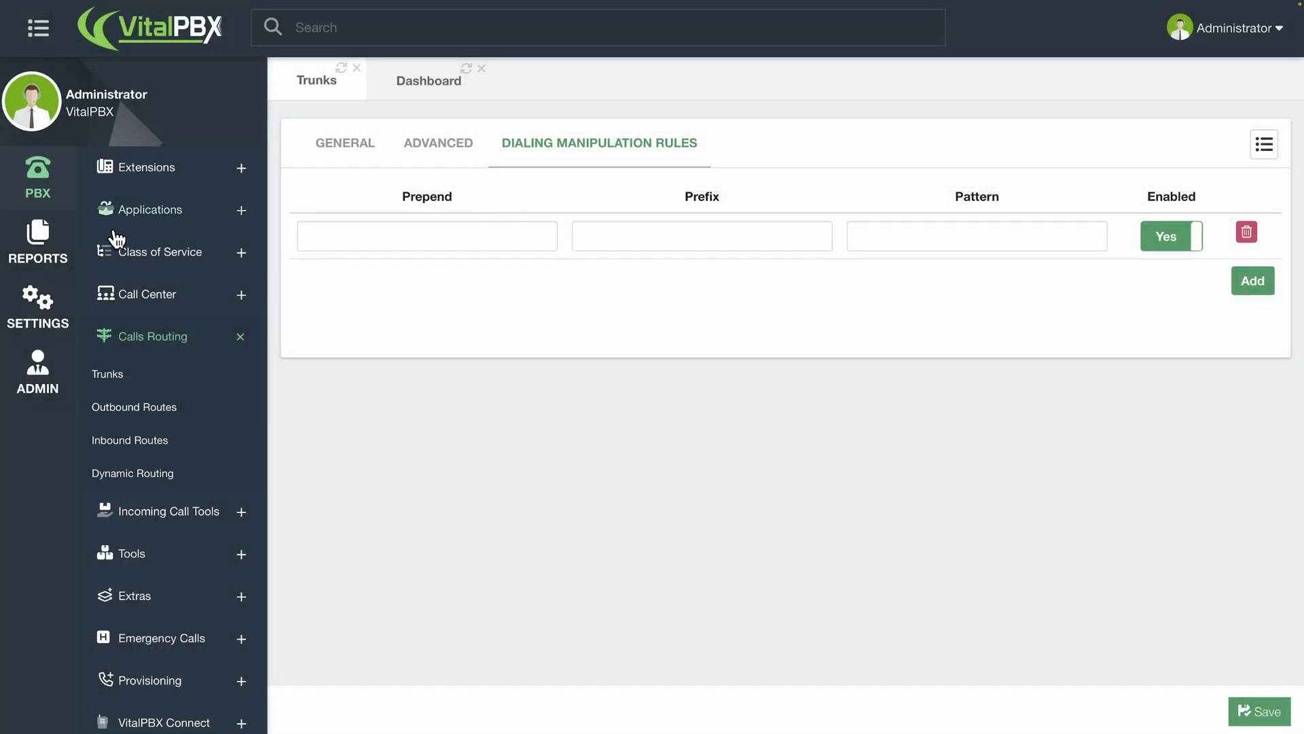
- Open Reports > PBX Reports > PJSIP Endpoints and list the trunks
click(58, 234)
click(141, 215)
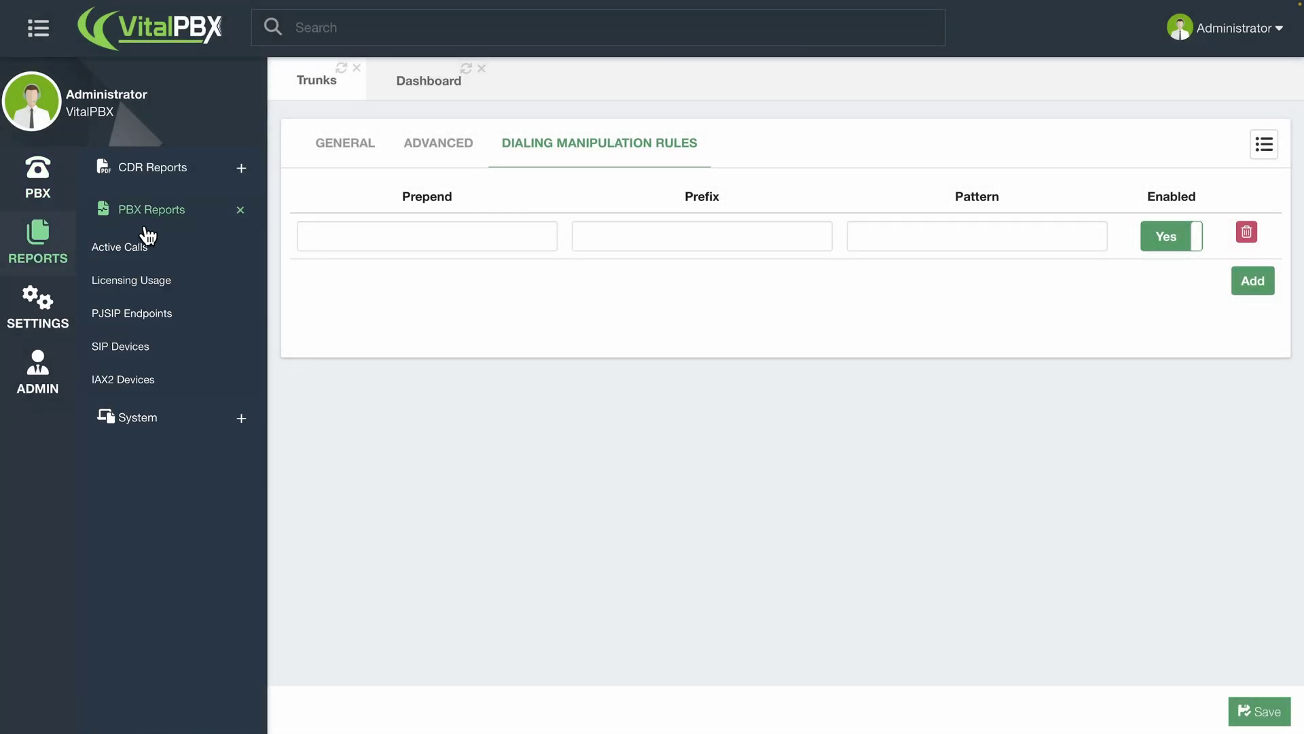
click(170, 313)
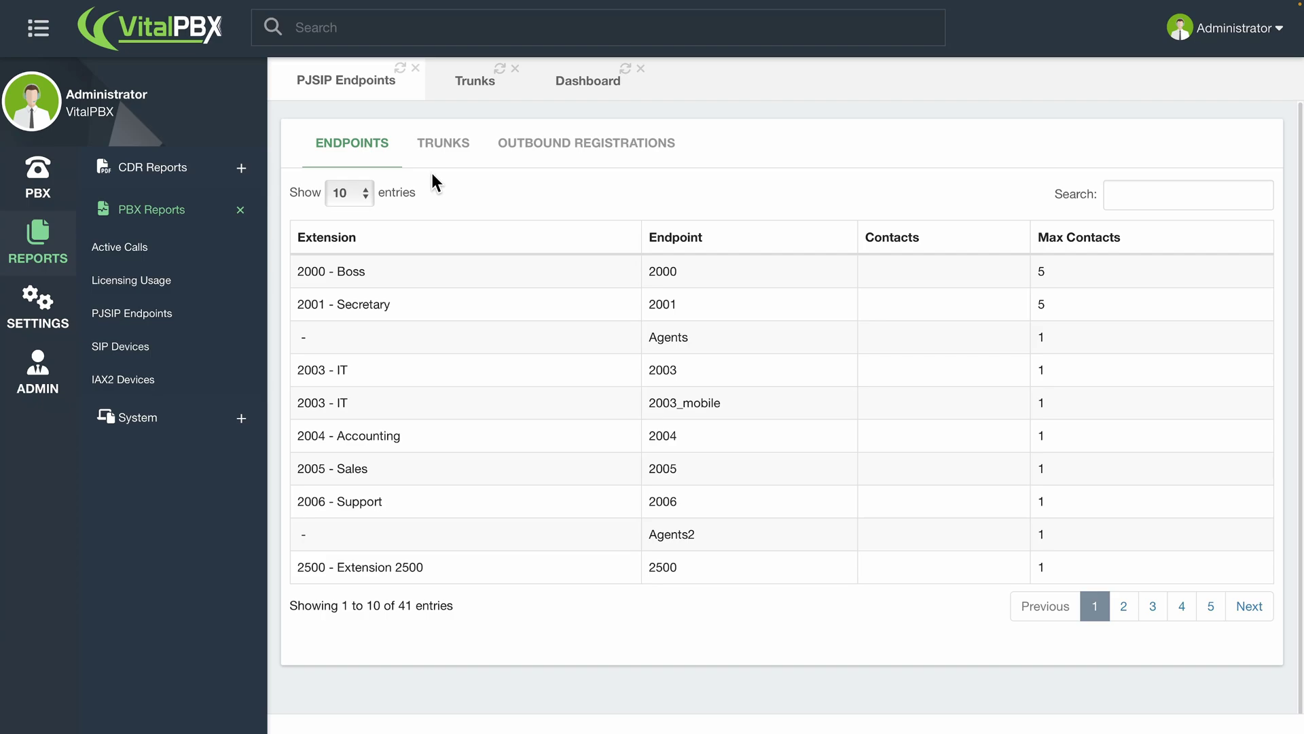
click(439, 155)
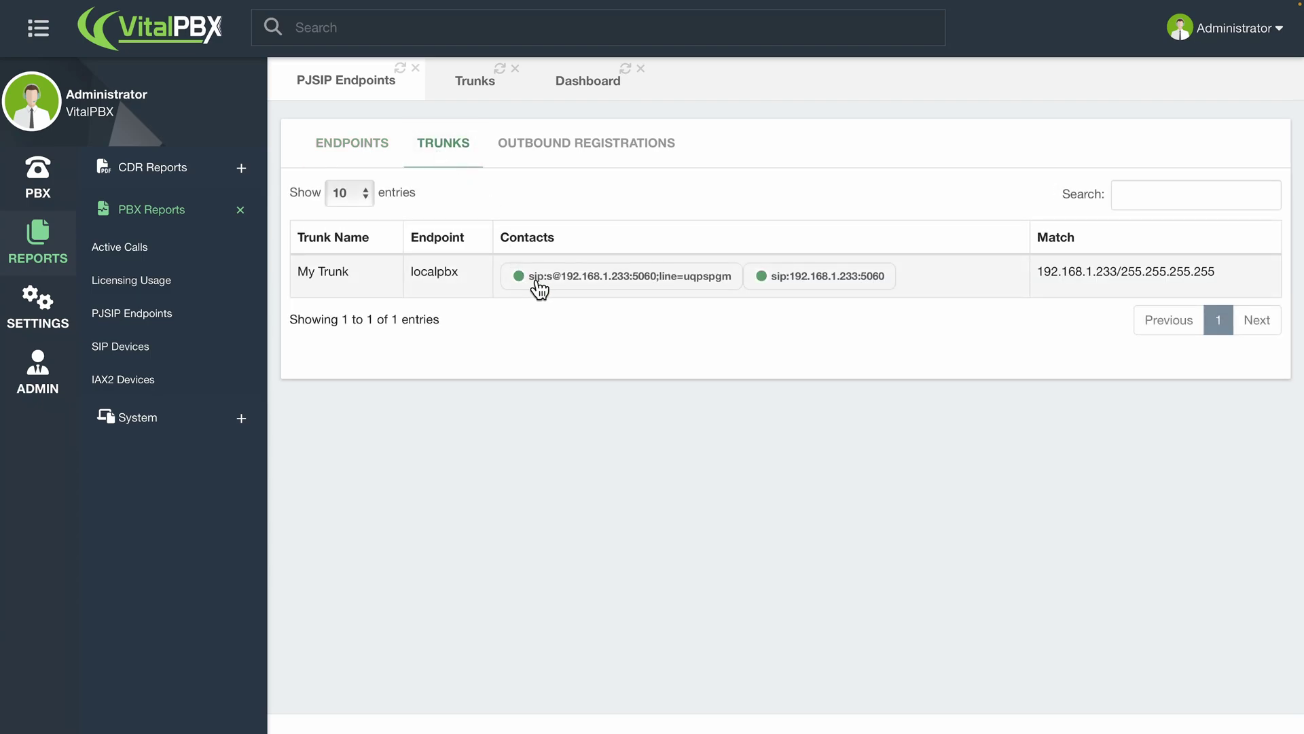